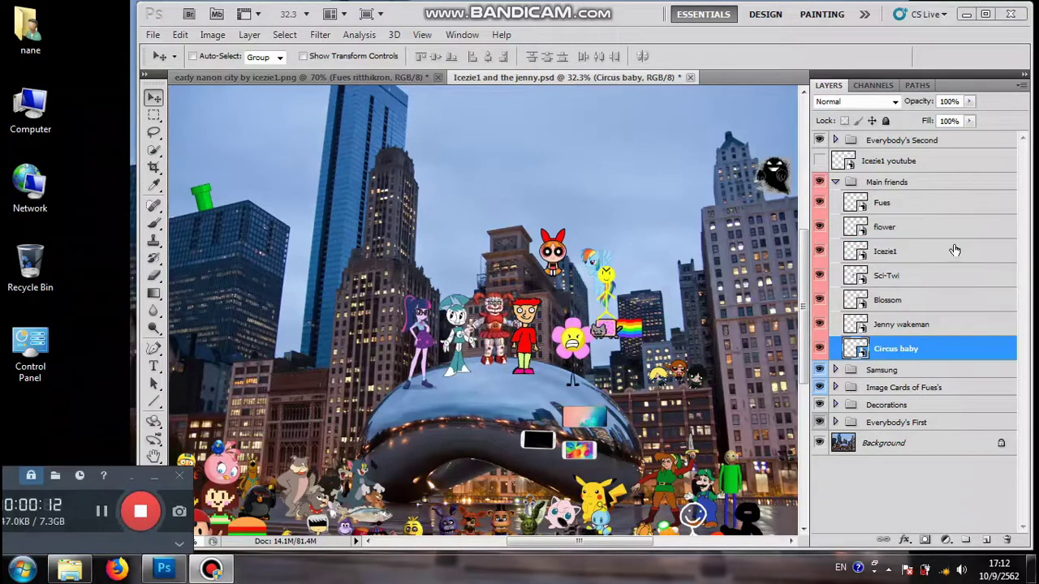
# - Shift the Icezie1 character slightly right, away from Circus baby, and make the Jenny wakeman layer active
pyautogui.click(901, 257)
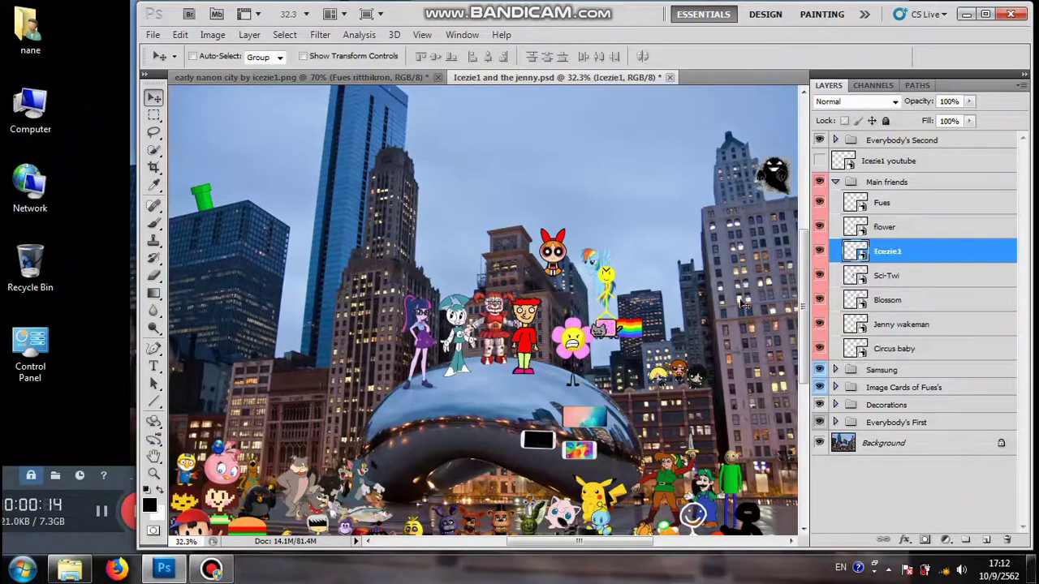
pyautogui.moveTo(531, 396); pyautogui.dragTo(493, 371)
pyautogui.hotkey('alt', '[')
pyautogui.hotkey('alt', '[')
pyautogui.hotkey('alt', '[')
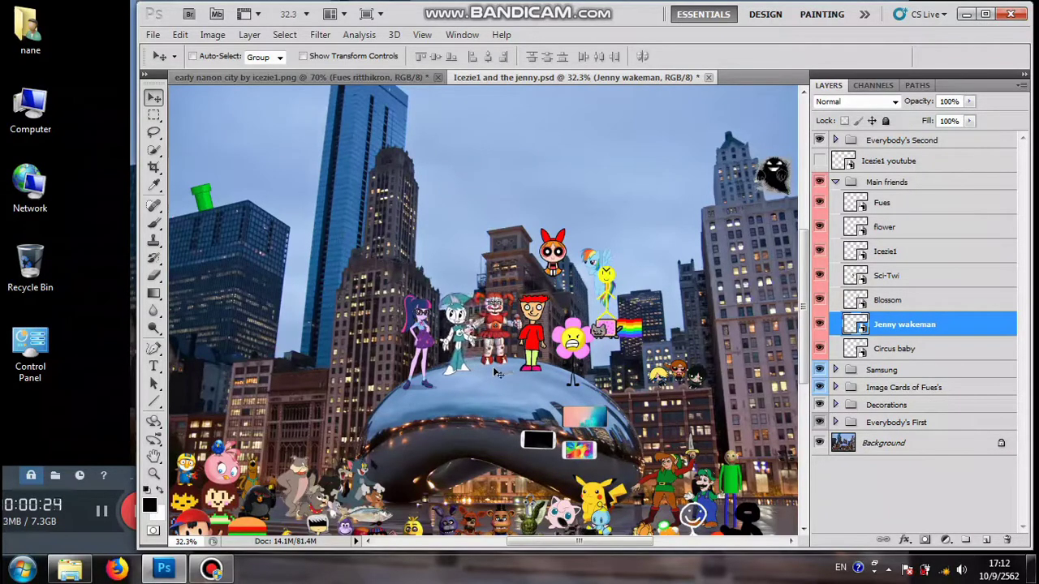
# - Move the samsung galaxy s10+ image from the other phones up to a spot behind Icezie1, beside his head
pyautogui.hotkey('alt', '[')
pyautogui.hotkey('alt', '[')
pyautogui.hotkey('alt', '[')
pyautogui.moveTo(641, 432); pyautogui.dragTo(571, 312)
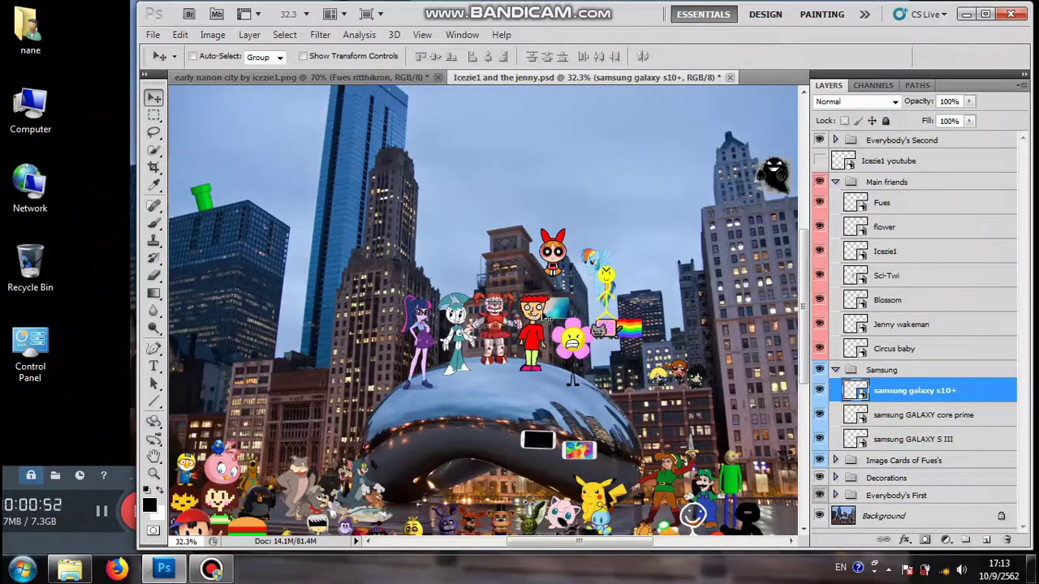
pyautogui.moveTo(556, 319); pyautogui.dragTo(556, 314)
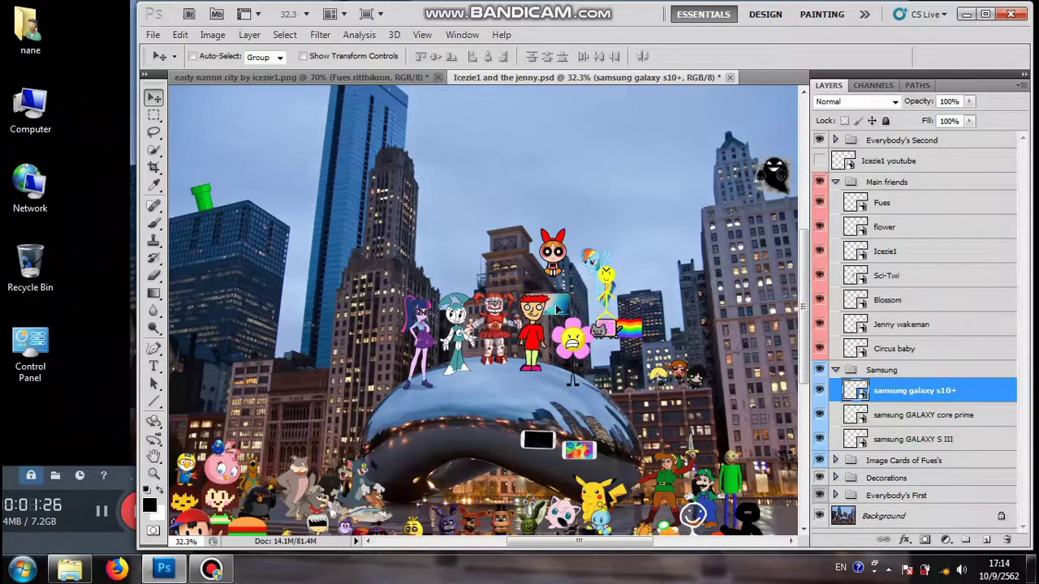
# - Shift Jenny wakeman closer to Circus baby and reposition Icezie1 slightly on her other side
pyautogui.moveTo(480, 396)
pyautogui.mouseDown()
pyautogui.moveTo(498, 390)
pyautogui.moveTo(487, 390)
pyautogui.mouseUp()
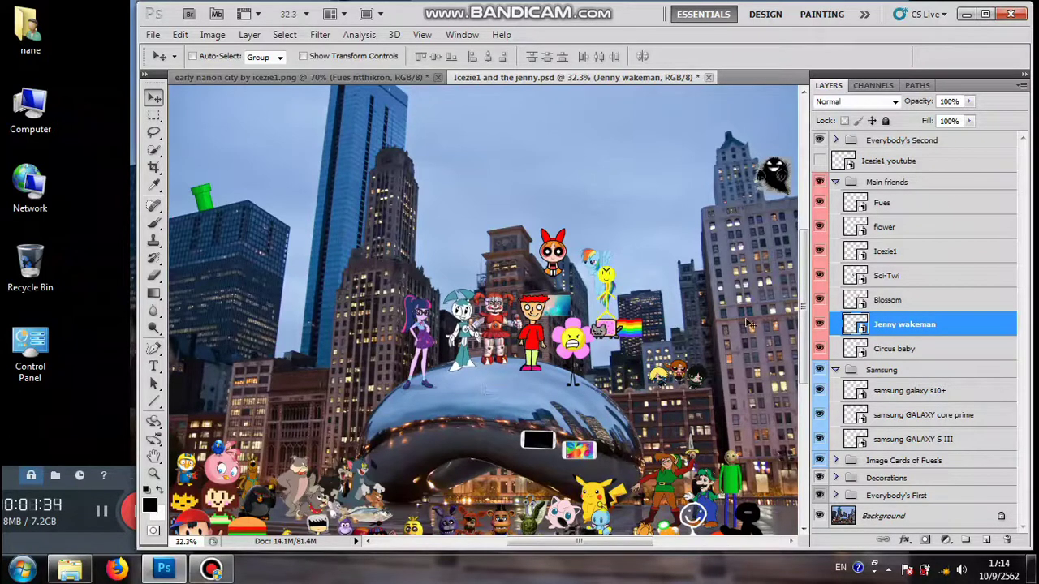
pyautogui.click(934, 253)
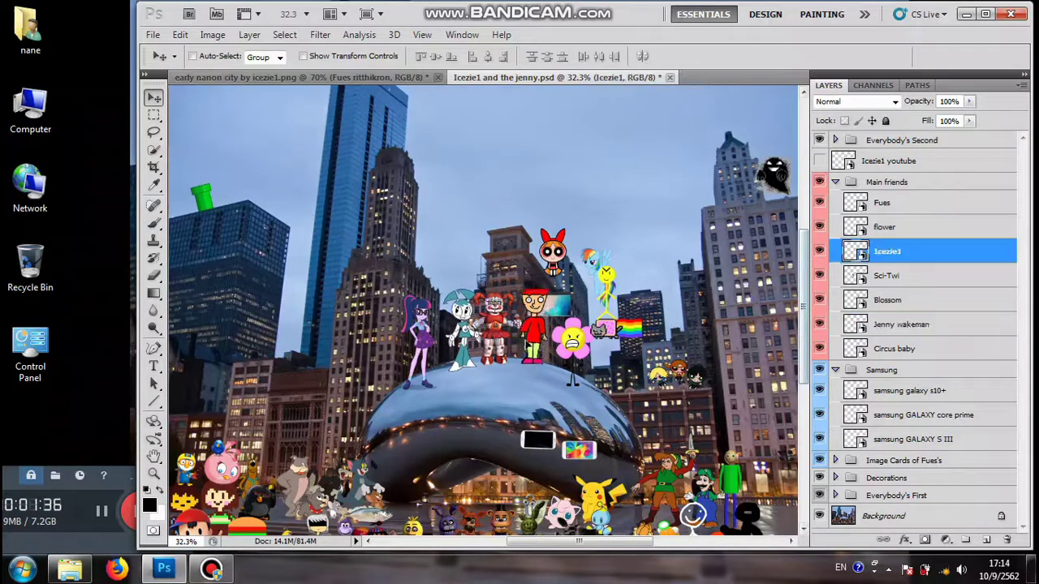
pyautogui.moveTo(533, 325); pyautogui.dragTo(530, 346)
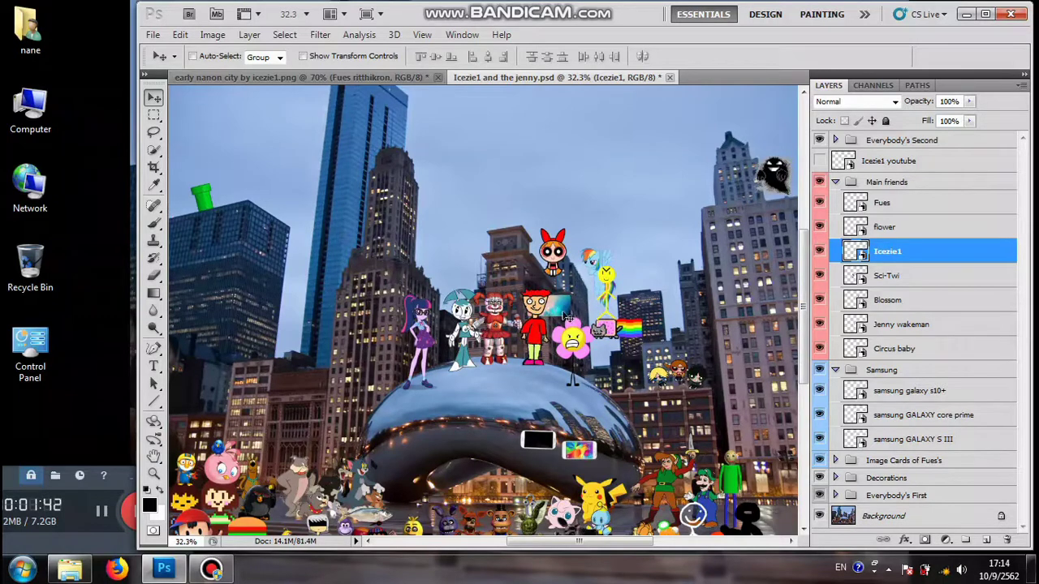
pyautogui.moveTo(543, 341); pyautogui.dragTo(537, 346)
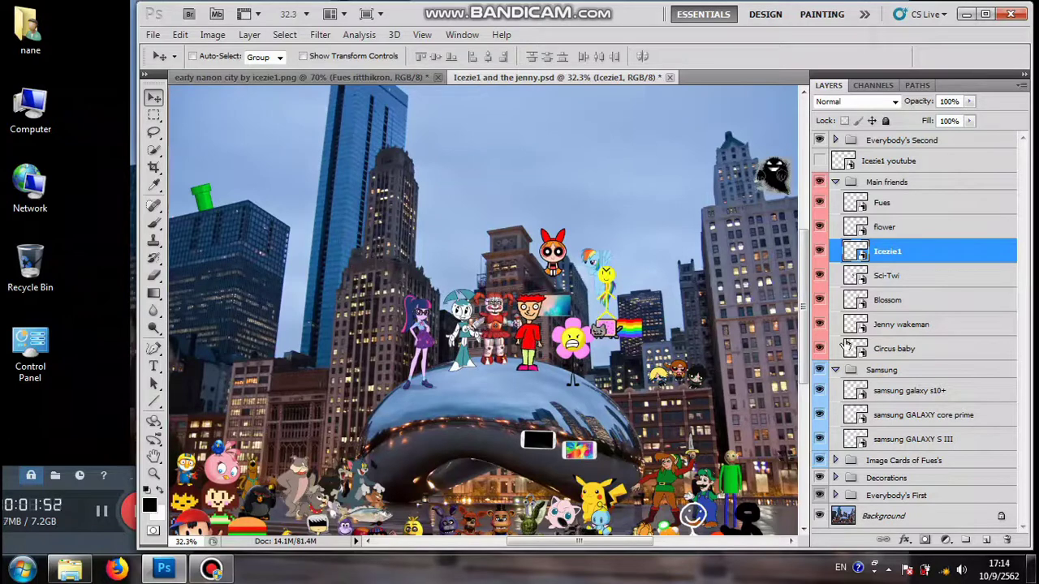
# - Nudge Jenny wakeman and Icezie1 in small alternating moves on either side of Circus baby
pyautogui.click(922, 331)
pyautogui.moveTo(485, 408)
pyautogui.mouseDown()
pyautogui.moveTo(492, 402)
pyautogui.moveTo(484, 413)
pyautogui.moveTo(482, 399)
pyautogui.moveTo(483, 409)
pyautogui.mouseUp()
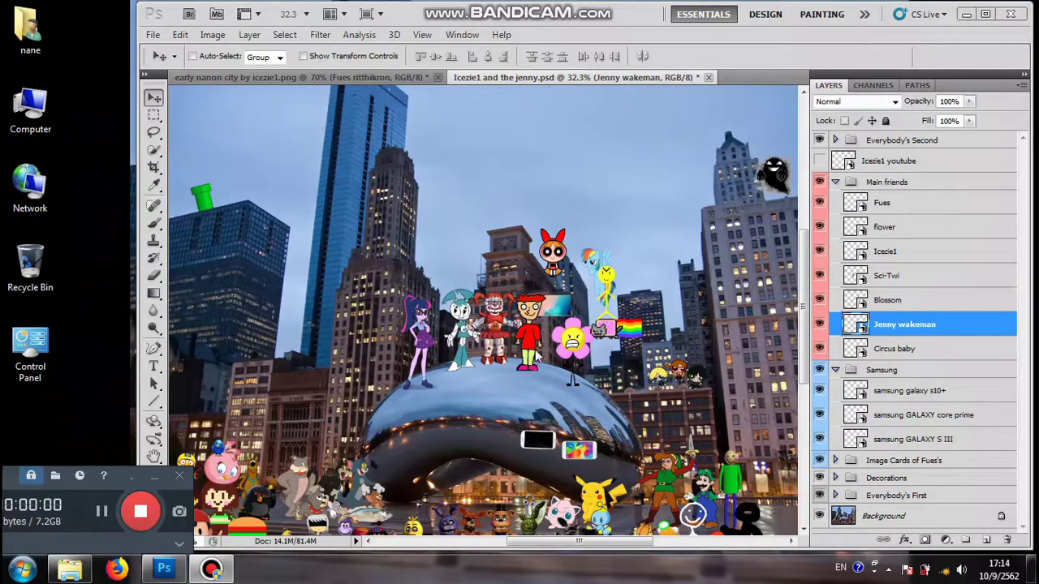
pyautogui.click(906, 257)
pyautogui.moveTo(552, 391); pyautogui.dragTo(548, 384)
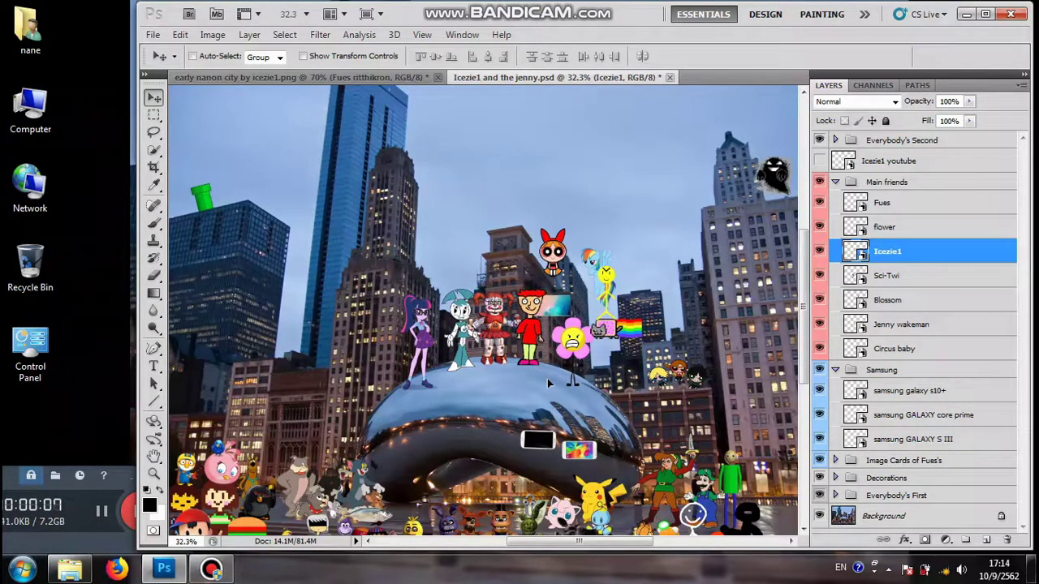
pyautogui.hotkey('alt', '[')
pyautogui.hotkey('alt', '[')
pyautogui.hotkey('alt', '[')
pyautogui.moveTo(464, 397); pyautogui.dragTo(479, 398)
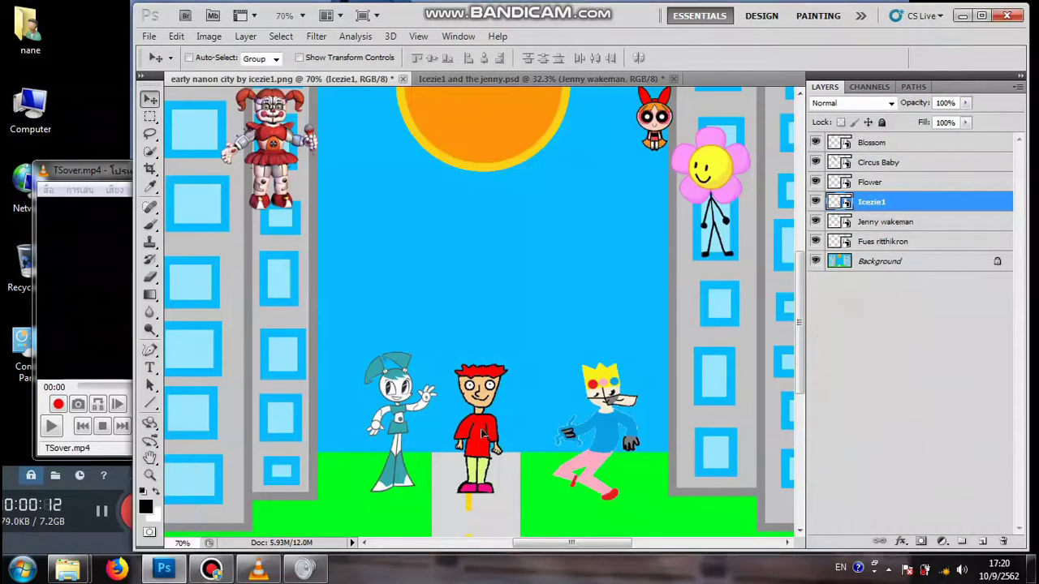
# - In the early nanon city image, shift Icezie1 slightly up and right on the road and raise Fues a little
pyautogui.moveTo(484, 433); pyautogui.dragTo(489, 429)
pyautogui.keyDown('ctrl'); pyautogui.click(712, 307); pyautogui.keyUp('ctrl')
pyautogui.moveTo(626, 440); pyautogui.dragTo(625, 427)
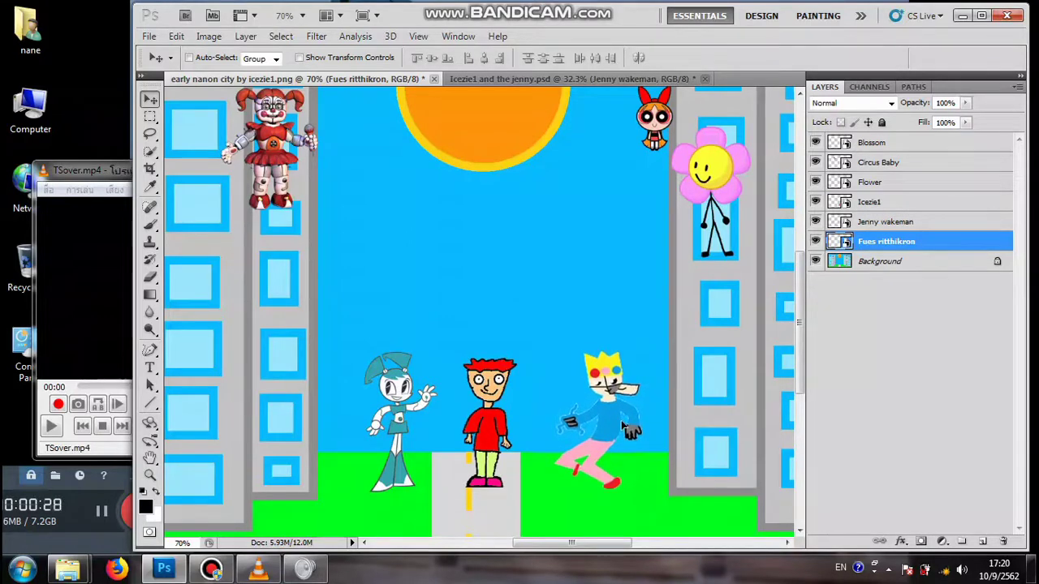
pyautogui.hotkey('alt', ']')
pyautogui.hotkey('alt', ']')
pyautogui.moveTo(487, 438); pyautogui.dragTo(486, 437)
# - Move Jenny wakeman slightly up and left, and raise Fues higher above the grass
pyautogui.hotkey('alt', '[')
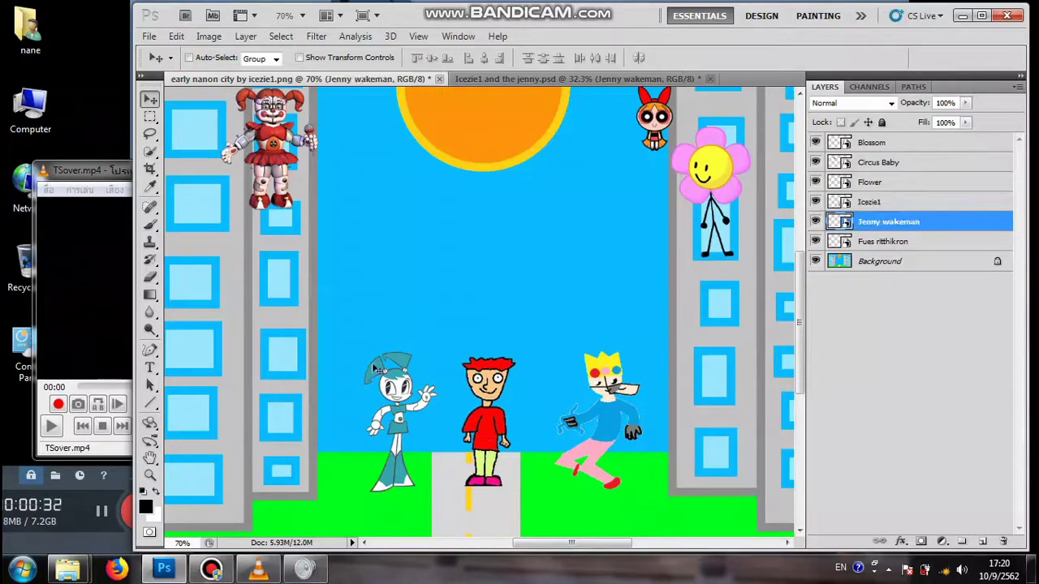
pyautogui.moveTo(401, 438)
pyautogui.mouseDown()
pyautogui.moveTo(388, 445)
pyautogui.moveTo(396, 466)
pyautogui.moveTo(398, 431)
pyautogui.mouseUp()
pyautogui.hotkey('alt', '[')
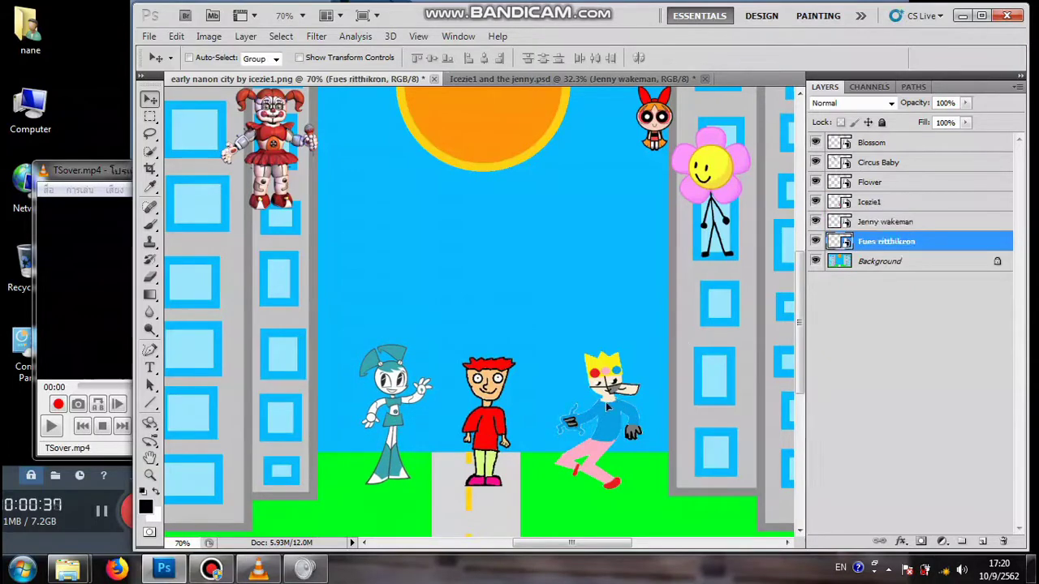
pyautogui.moveTo(606, 402); pyautogui.dragTo(608, 396)
# - Shift Icezie1 slightly up and left on the road between Jenny wakeman and Fues
pyautogui.hotkey('alt', ']')
pyautogui.hotkey('alt', ']')
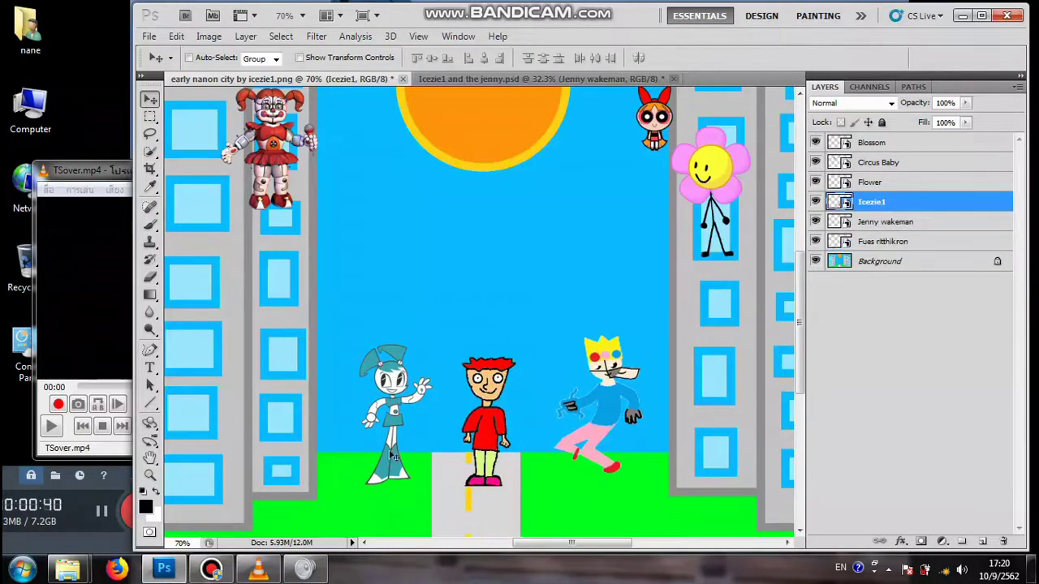
pyautogui.moveTo(481, 428)
pyautogui.mouseDown()
pyautogui.moveTo(475, 408)
pyautogui.moveTo(710, 410)
pyautogui.moveTo(473, 406)
pyautogui.moveTo(473, 392)
pyautogui.moveTo(478, 420)
pyautogui.mouseUp()
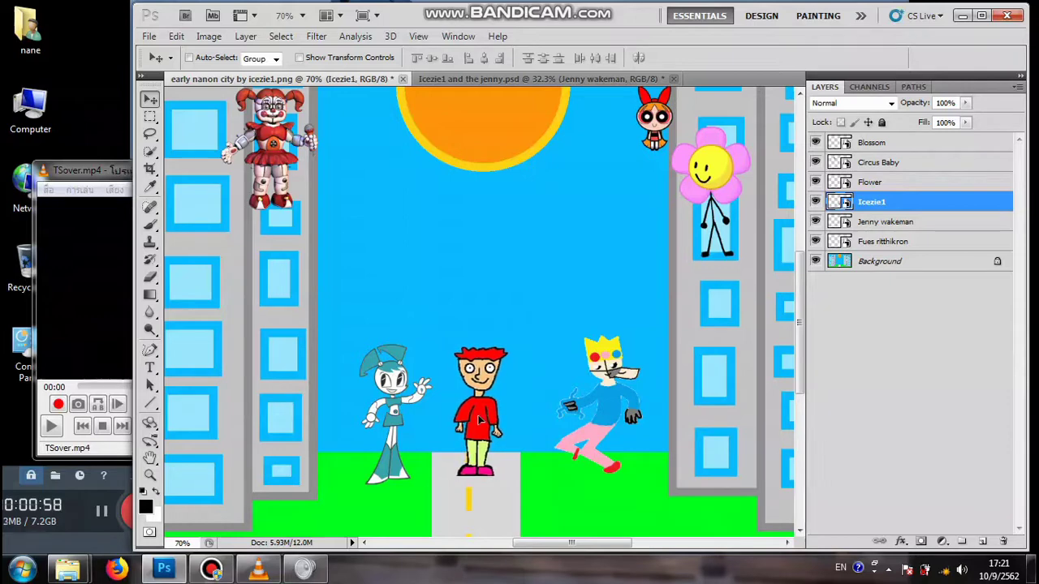
pyautogui.keyDown('ctrl'); pyautogui.click(617, 394); pyautogui.keyUp('ctrl')
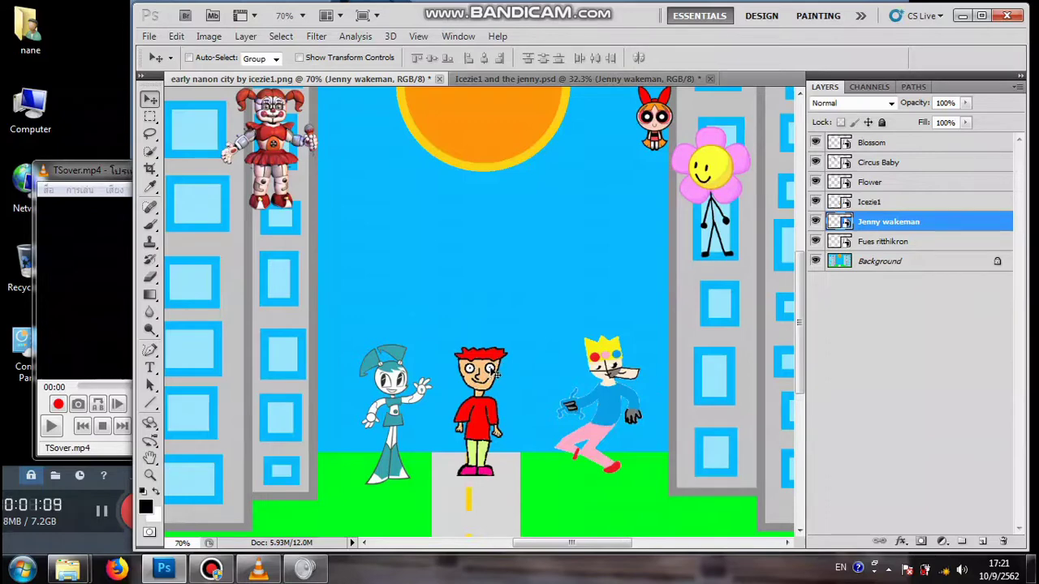
# - Nudge Flower slightly up and right on the right building, and shift Circus Baby slightly on the left building
pyautogui.click(870, 182)
pyautogui.moveTo(730, 188); pyautogui.dragTo(735, 181)
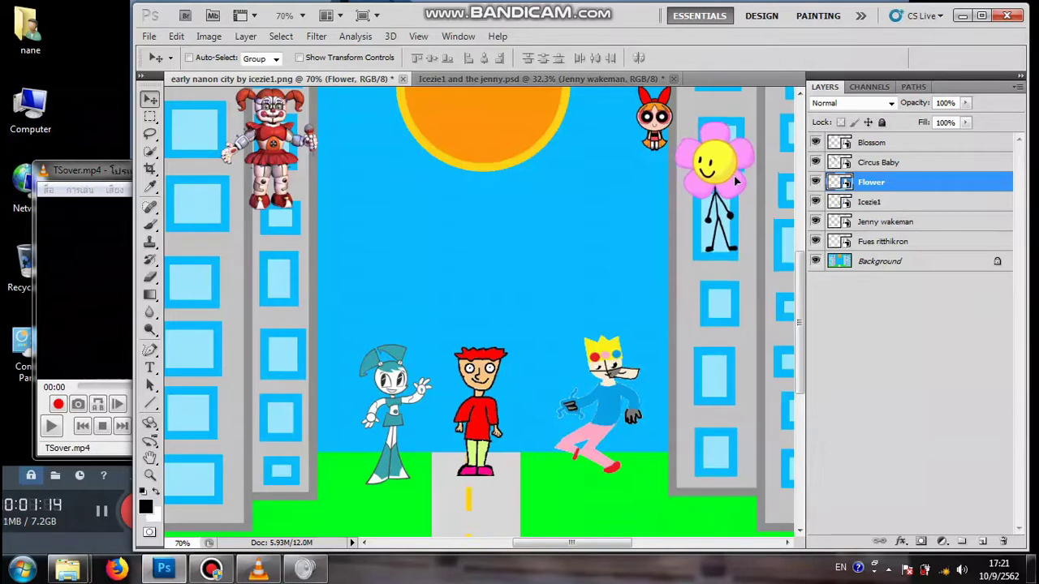
pyautogui.keyDown('ctrl'); pyautogui.click(276, 144); pyautogui.keyUp('ctrl')
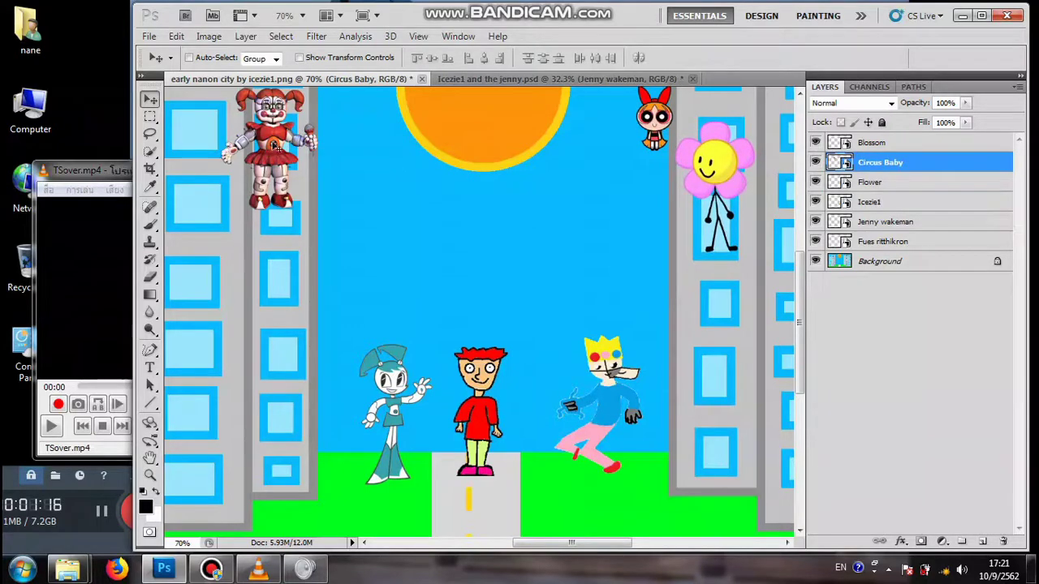
pyautogui.moveTo(270, 148); pyautogui.dragTo(275, 151)
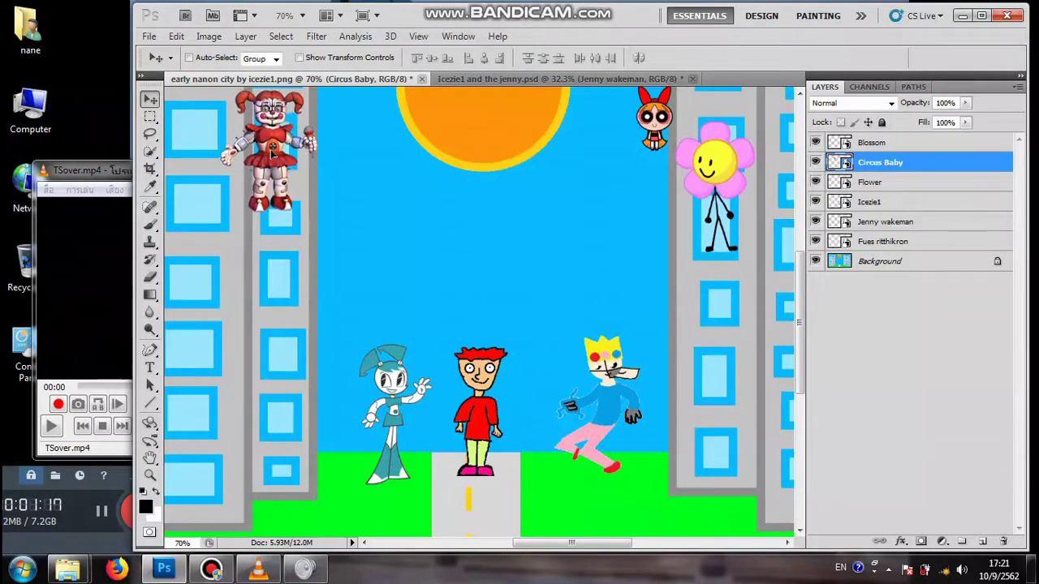
# - Move Icezie1 from the road to the base of the right building and nudge Jenny wakeman slightly up and right
pyautogui.keyDown('ctrl'); pyautogui.click(483, 405); pyautogui.keyUp('ctrl')
pyautogui.moveTo(481, 414); pyautogui.dragTo(773, 471)
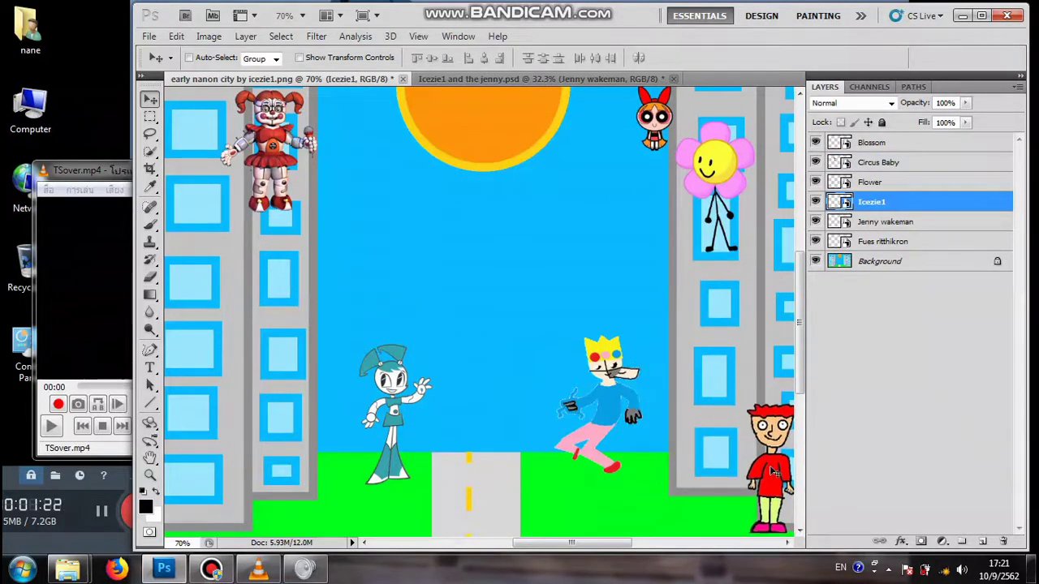
pyautogui.keyDown('ctrl'); pyautogui.click(389, 423); pyautogui.keyUp('ctrl')
pyautogui.moveTo(389, 423); pyautogui.dragTo(399, 417)
# - Nudge Fues slightly in place above the grass beside the right building
pyautogui.keyDown('ctrl'); pyautogui.click(720, 260); pyautogui.keyUp('ctrl')
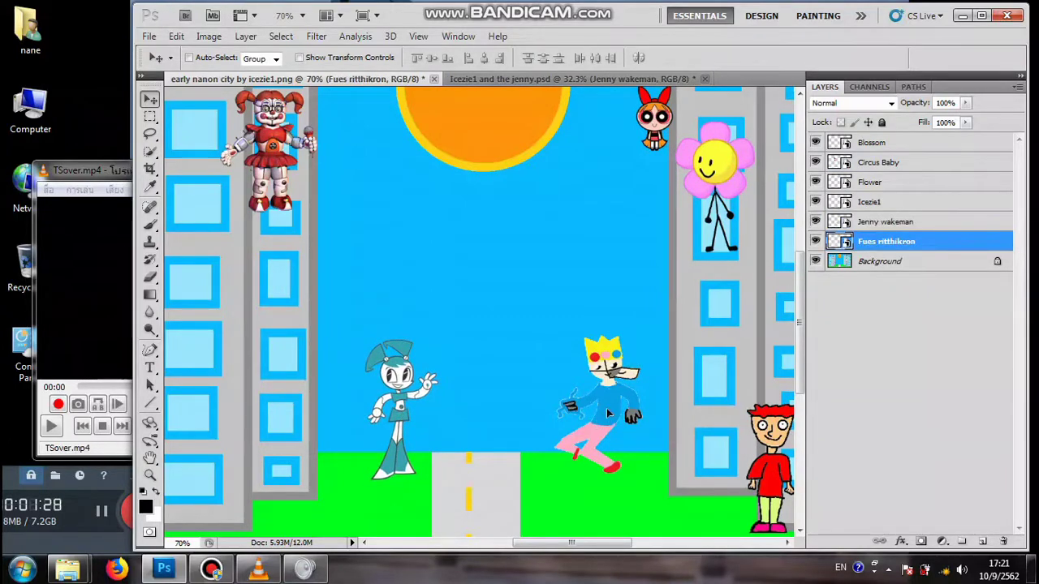
pyautogui.moveTo(541, 375); pyautogui.dragTo(406, 326)
pyautogui.hotkey('ctrl', 'z')
pyautogui.moveTo(604, 418); pyautogui.dragTo(611, 416)
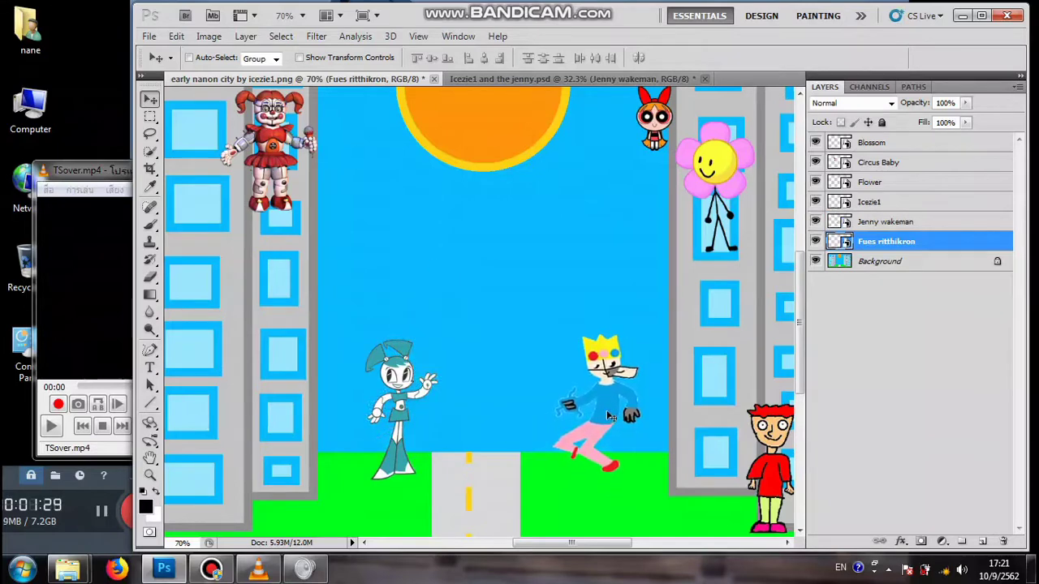
# - Shift Jenny wakeman slightly left and down, and raise Fues a little
pyautogui.keyDown('ctrl'); pyautogui.click(406, 410); pyautogui.keyUp('ctrl')
pyautogui.moveTo(400, 409); pyautogui.dragTo(420, 419)
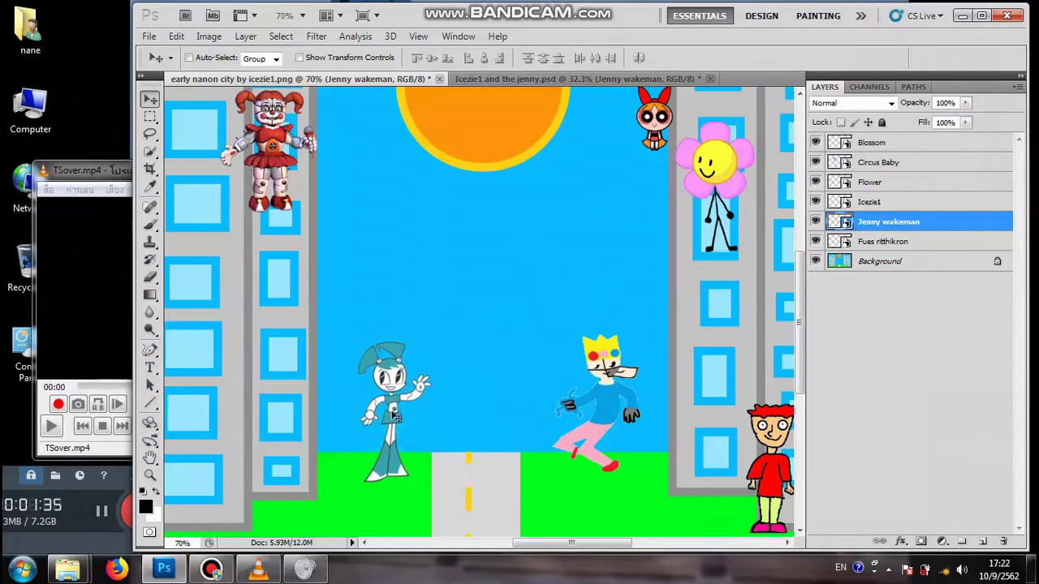
pyautogui.hotkey('alt', '[')
pyautogui.moveTo(627, 391); pyautogui.dragTo(612, 395)
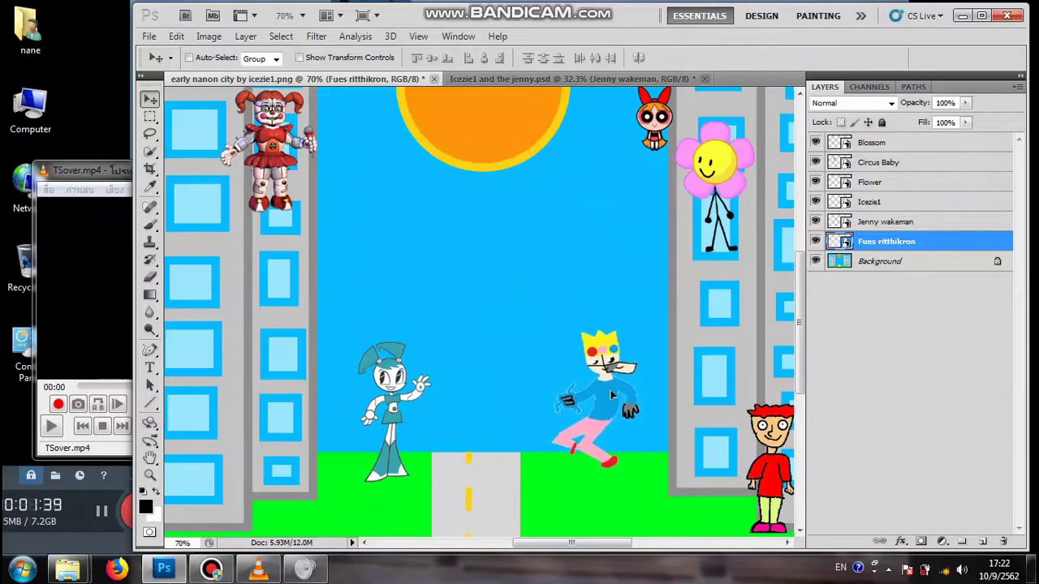
# - Move Icezie1 from the base of the right building across to the base of the left building
pyautogui.hotkey('alt', ']')
pyautogui.hotkey('alt', ']')
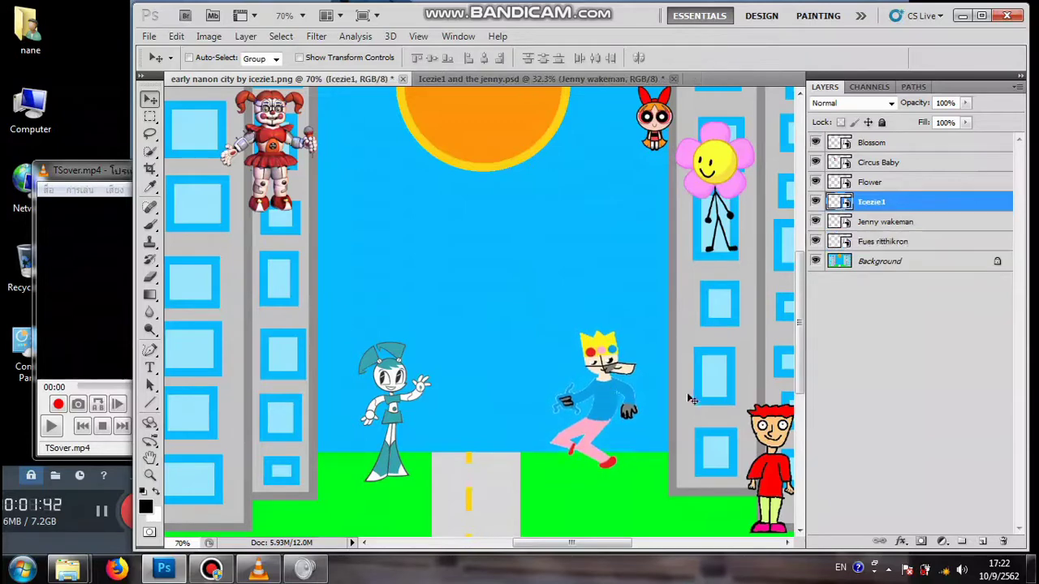
pyautogui.moveTo(798, 473); pyautogui.dragTo(206, 471)
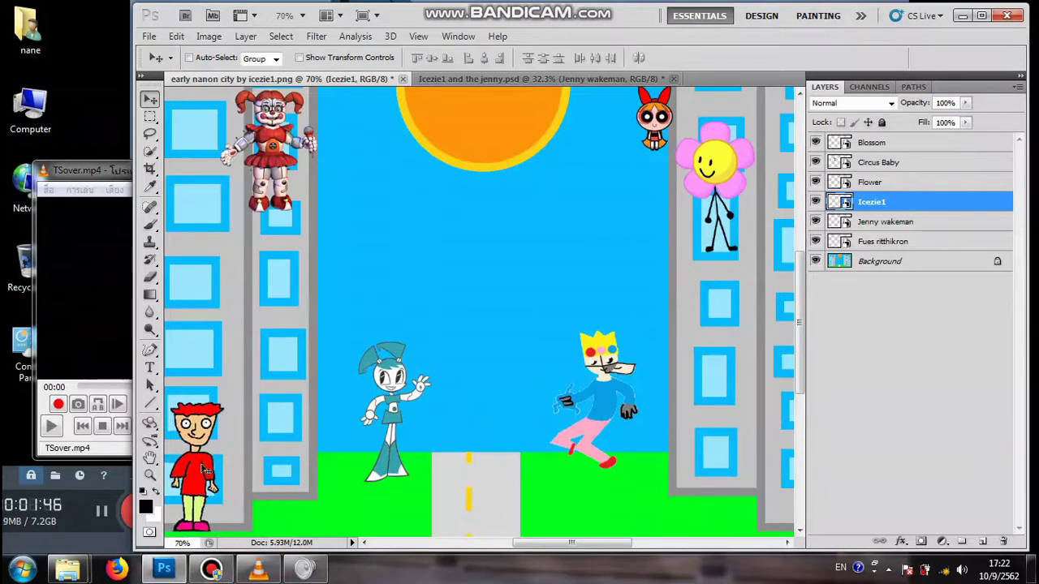
# - Play TSover.mp4 in VLC and shift Fues slightly right and down in the city image
pyautogui.click(60, 430)
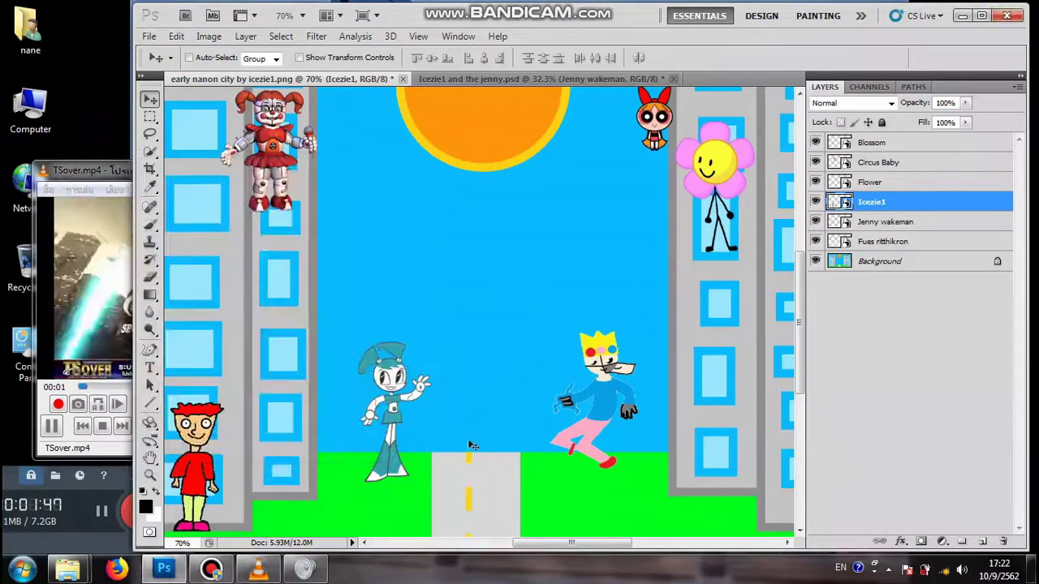
pyautogui.click(880, 229)
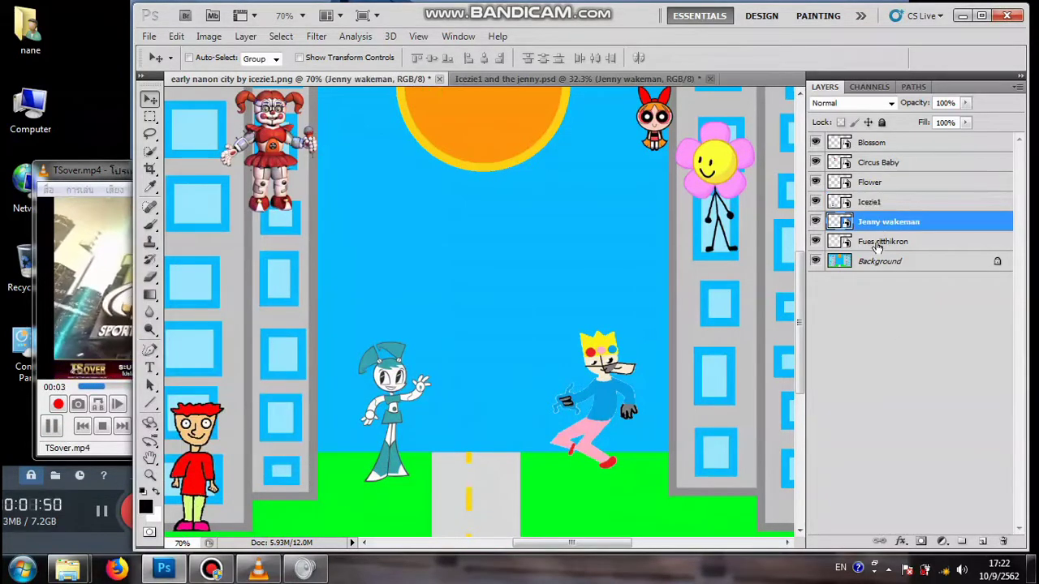
pyautogui.click(883, 241)
pyautogui.moveTo(595, 405)
pyautogui.mouseDown()
pyautogui.moveTo(606, 398)
pyautogui.moveTo(603, 411)
pyautogui.mouseUp()
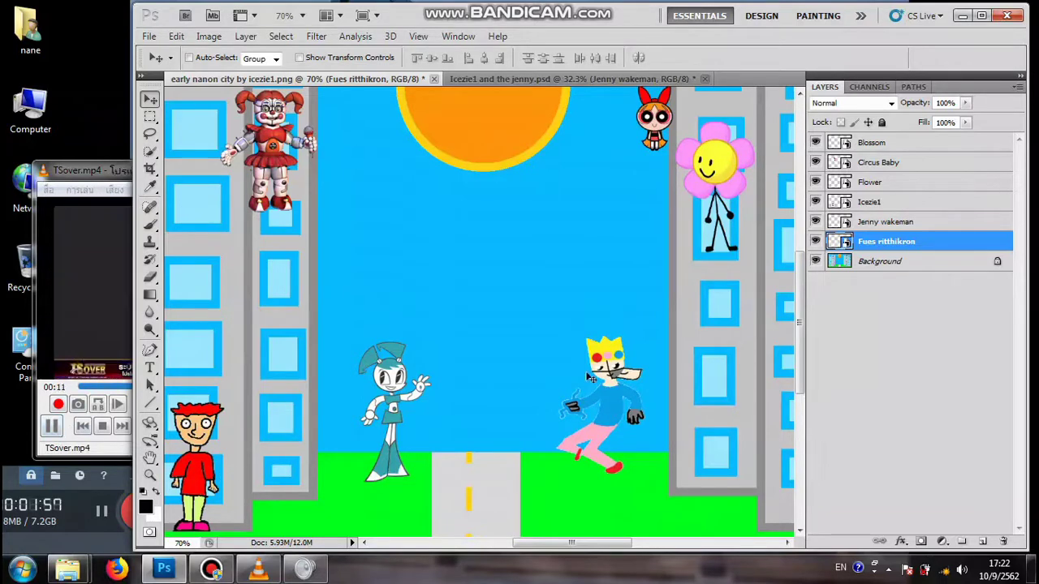
pyautogui.moveTo(590, 378); pyautogui.dragTo(571, 412)
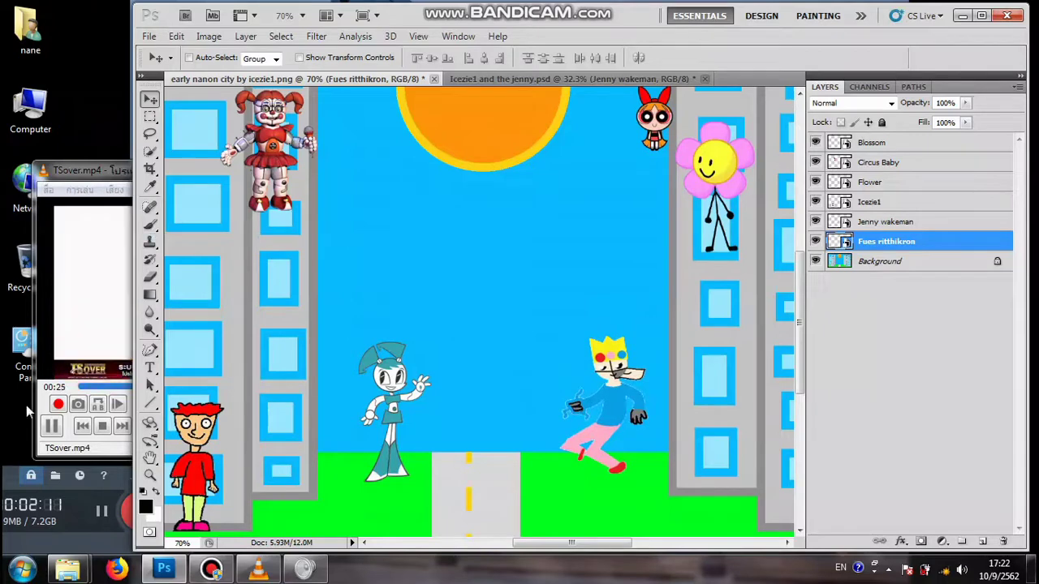
# - Pause TSover.mp4 and move Icezie1 from the left building onto the road between Jenny wakeman and Fues
pyautogui.click(51, 426)
pyautogui.click(307, 479)
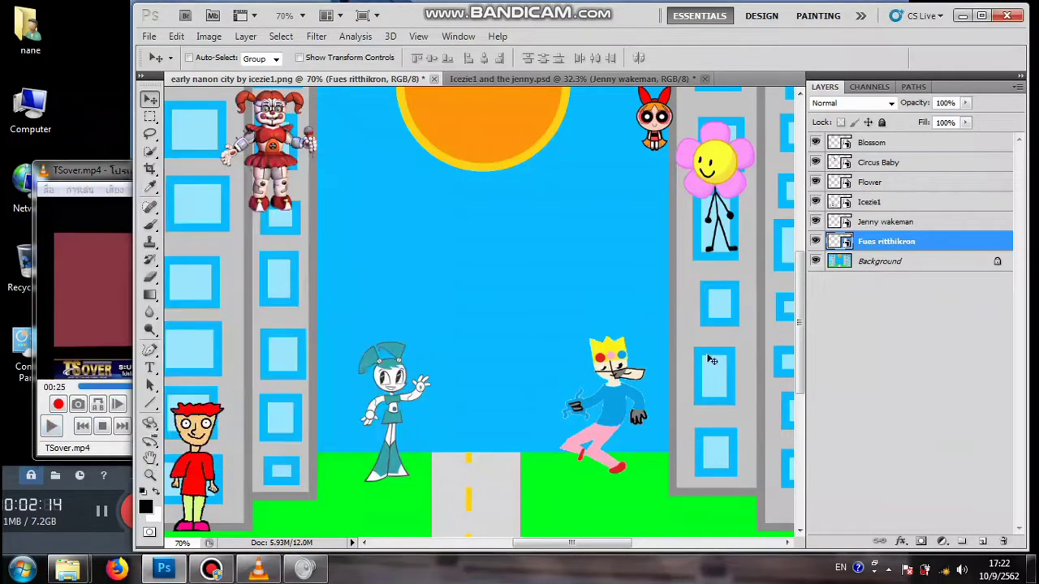
pyautogui.click(883, 204)
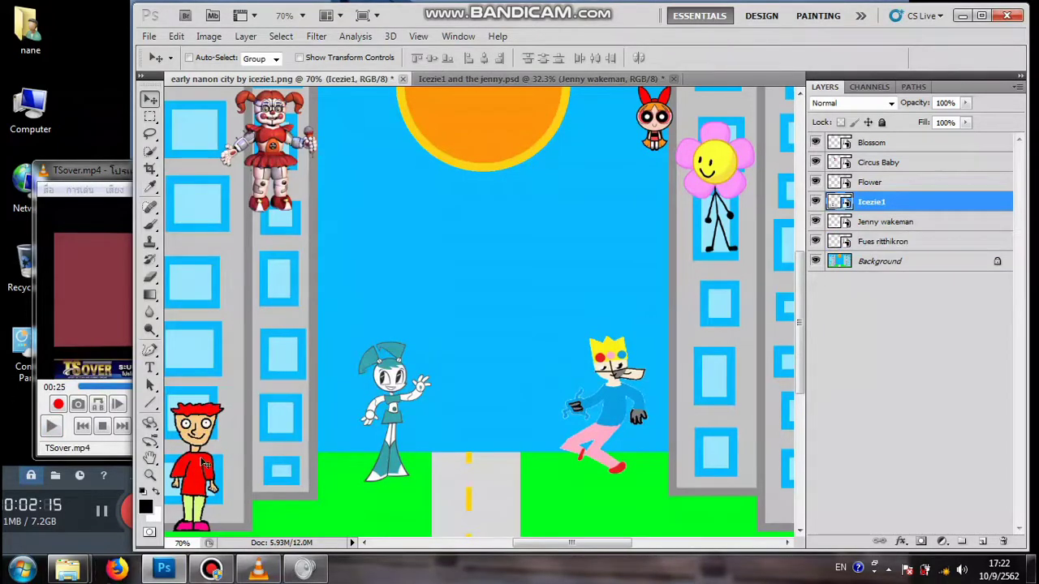
pyautogui.moveTo(224, 471); pyautogui.dragTo(494, 438)
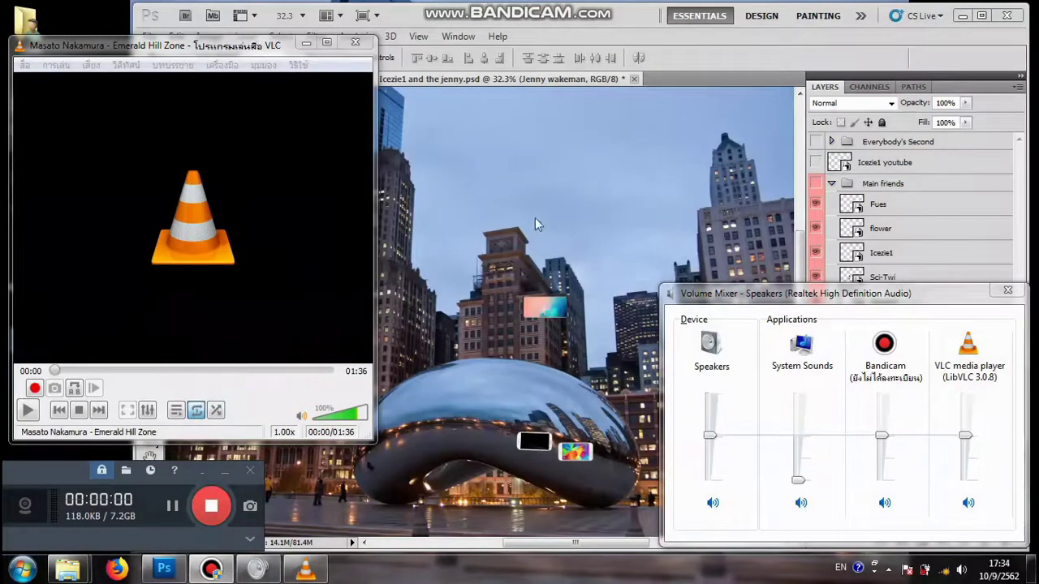
# - Switch to the Fues Fight Stage 2.psd image in Photoshop and move Icezie1 from the road to the base of the left building
pyautogui.click(478, 56)
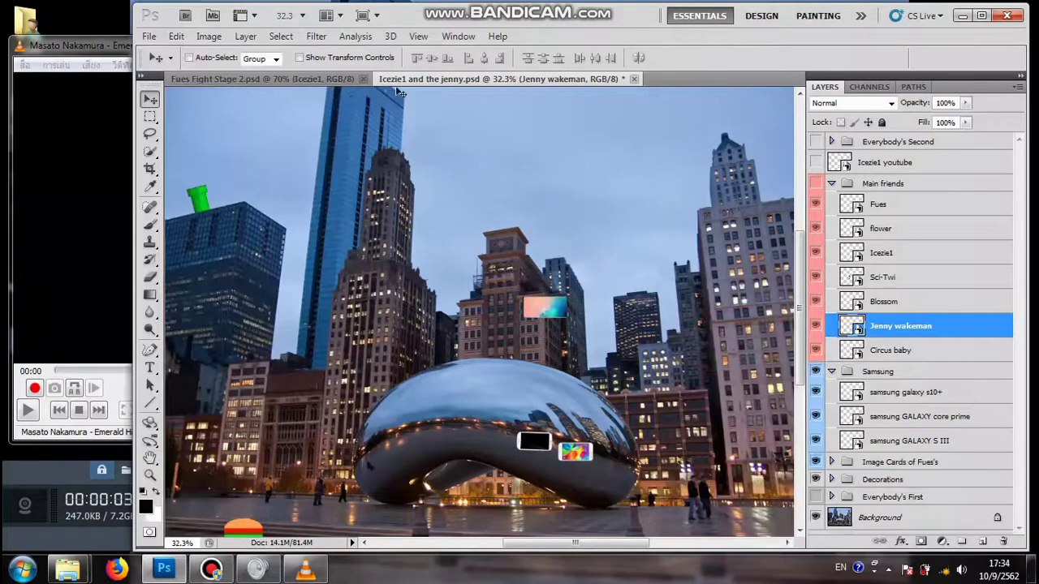
pyautogui.click(302, 77)
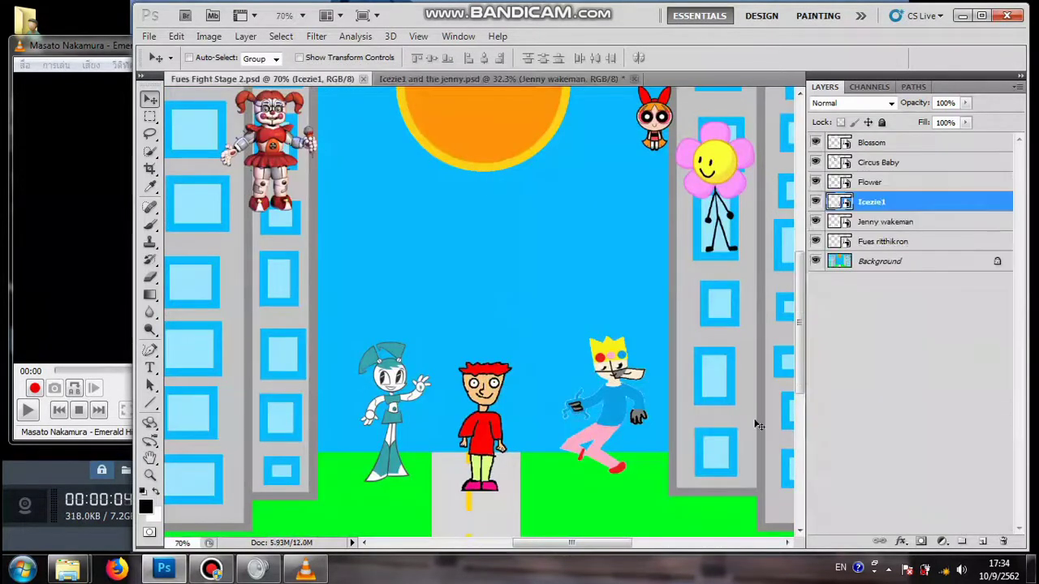
pyautogui.moveTo(481, 438); pyautogui.dragTo(188, 479)
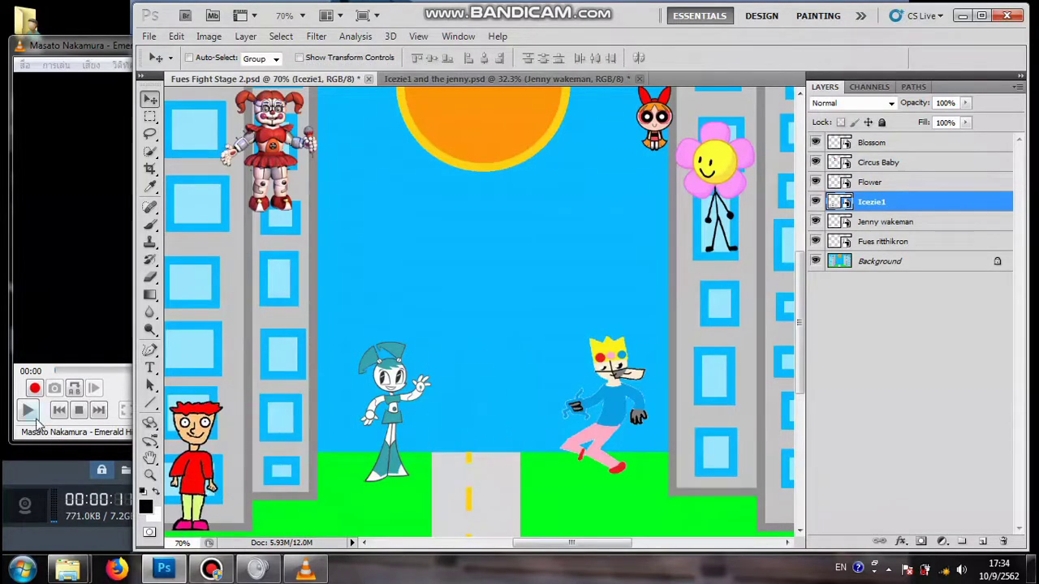
# - Play the Emerald Hill Zone track in VLC and shift Fues slightly left and down in the city image
pyautogui.click(32, 416)
pyautogui.click(739, 83)
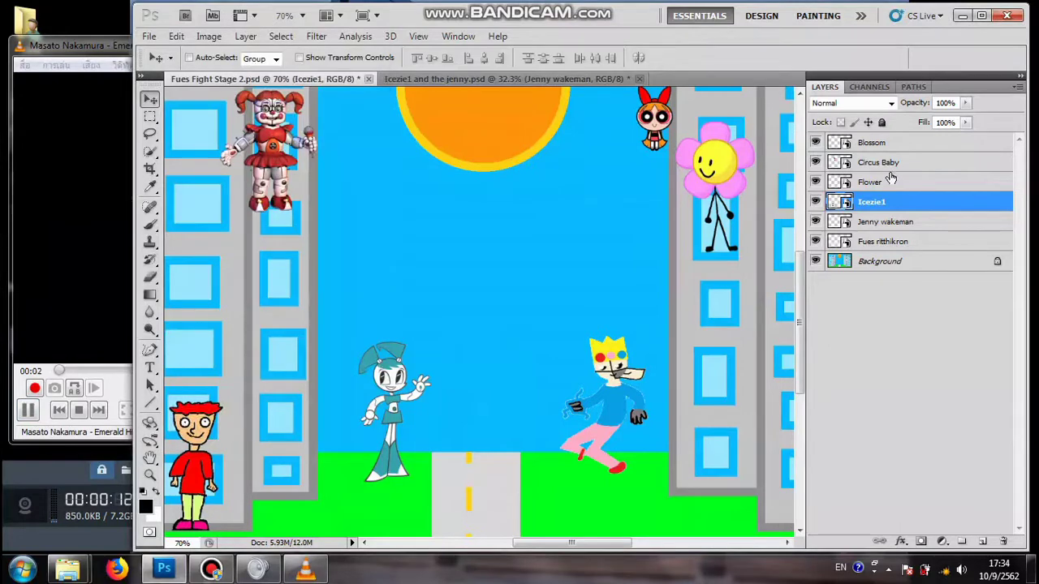
pyautogui.click(880, 237)
pyautogui.moveTo(621, 420)
pyautogui.mouseDown()
pyautogui.moveTo(605, 411)
pyautogui.moveTo(629, 429)
pyautogui.moveTo(657, 406)
pyautogui.moveTo(544, 378)
pyautogui.moveTo(429, 418)
pyautogui.moveTo(638, 372)
pyautogui.moveTo(611, 416)
pyautogui.mouseUp()
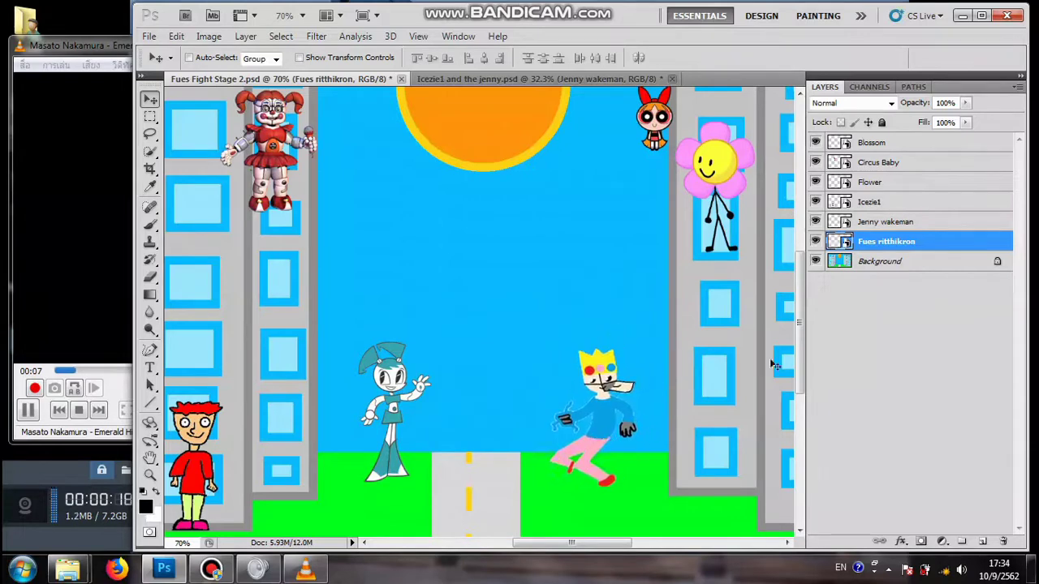
# - Shift Jenny wakeman slightly left and down, and move Fues left towards the edge of the road
pyautogui.click(884, 224)
pyautogui.moveTo(376, 423)
pyautogui.mouseDown()
pyautogui.moveTo(382, 406)
pyautogui.moveTo(616, 497)
pyautogui.moveTo(585, 406)
pyautogui.moveTo(378, 443)
pyautogui.mouseUp()
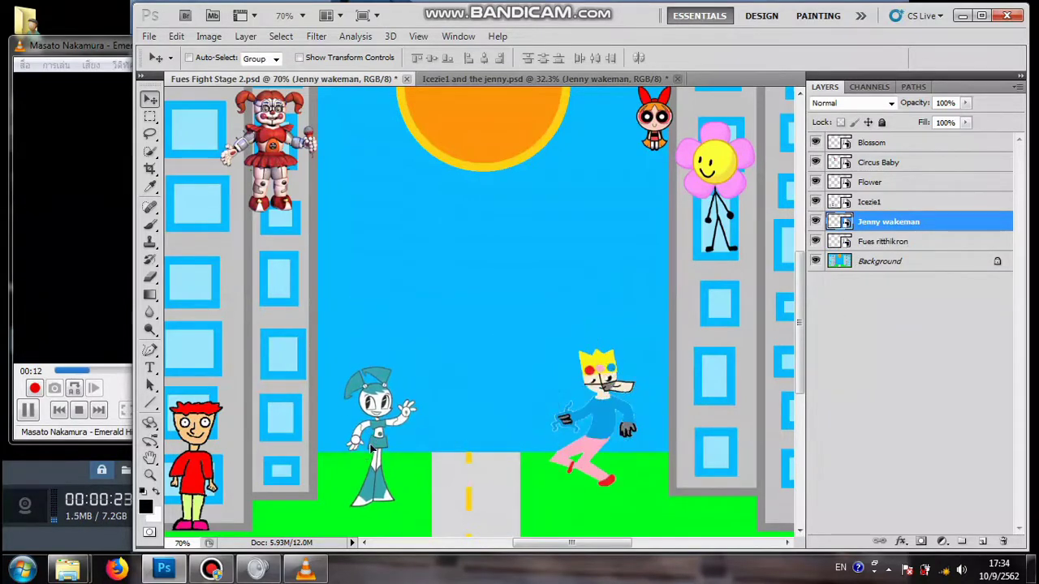
pyautogui.click(872, 247)
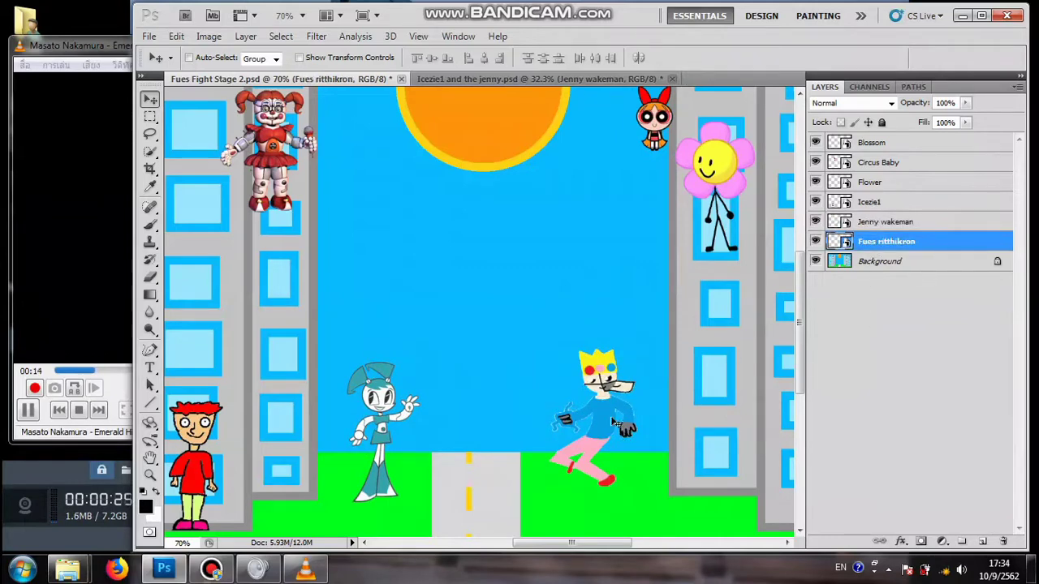
pyautogui.moveTo(615, 422); pyautogui.dragTo(593, 416)
# - Move Jenny wakeman right so she stands near the edge of the road
pyautogui.click(966, 224)
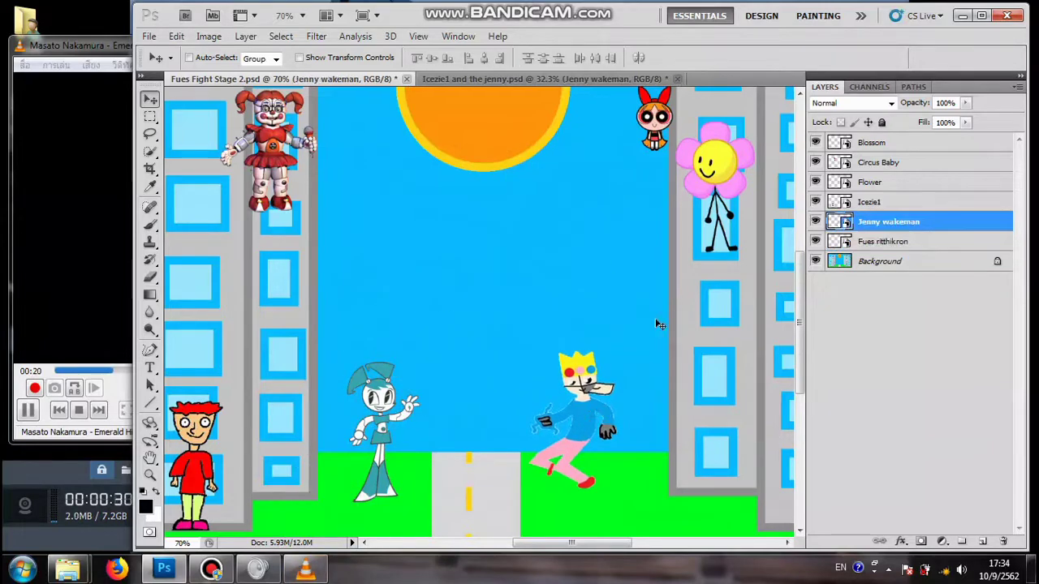
pyautogui.moveTo(386, 441); pyautogui.dragTo(438, 358)
pyautogui.moveTo(656, 432); pyautogui.dragTo(620, 513)
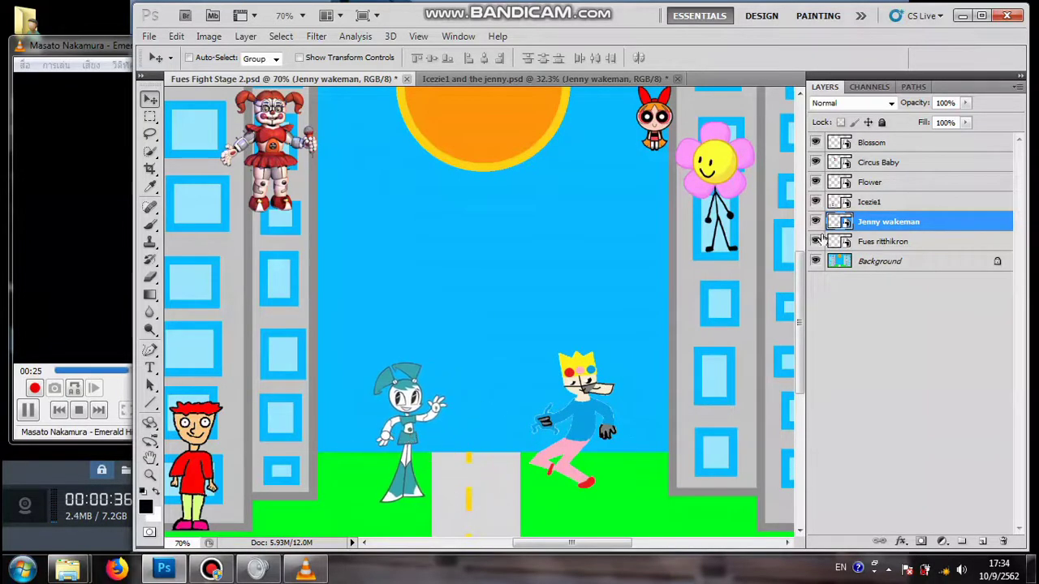
# - Move Fues right and up, away from the road, and shift Jenny wakeman left and slightly up
pyautogui.click(867, 246)
pyautogui.moveTo(623, 456)
pyautogui.mouseDown()
pyautogui.moveTo(686, 428)
pyautogui.moveTo(395, 400)
pyautogui.moveTo(514, 431)
pyautogui.moveTo(501, 463)
pyautogui.moveTo(535, 465)
pyautogui.moveTo(430, 455)
pyautogui.moveTo(611, 374)
pyautogui.moveTo(654, 514)
pyautogui.moveTo(597, 459)
pyautogui.moveTo(615, 464)
pyautogui.mouseUp()
pyautogui.click(914, 224)
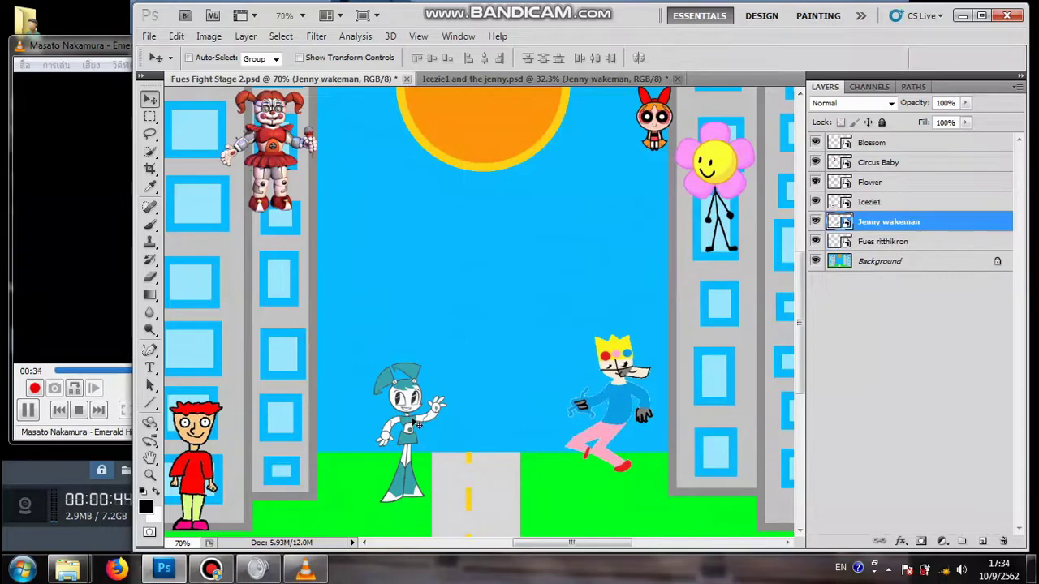
pyautogui.moveTo(418, 425); pyautogui.dragTo(396, 357)
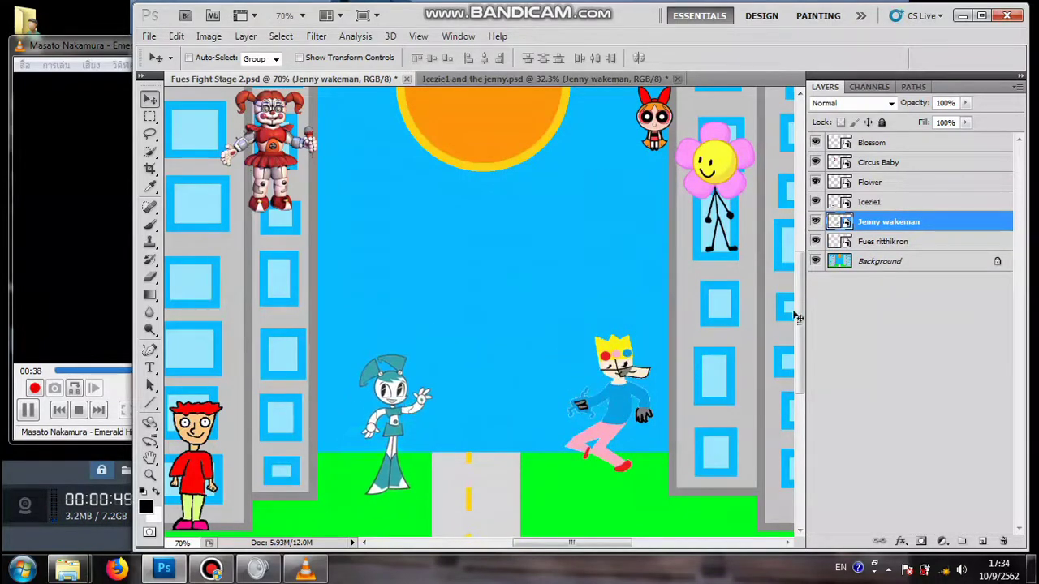
# - Shift Fues slightly left and down, and nudge Jenny wakeman a little left and up
pyautogui.click(893, 242)
pyautogui.moveTo(570, 468); pyautogui.dragTo(601, 420)
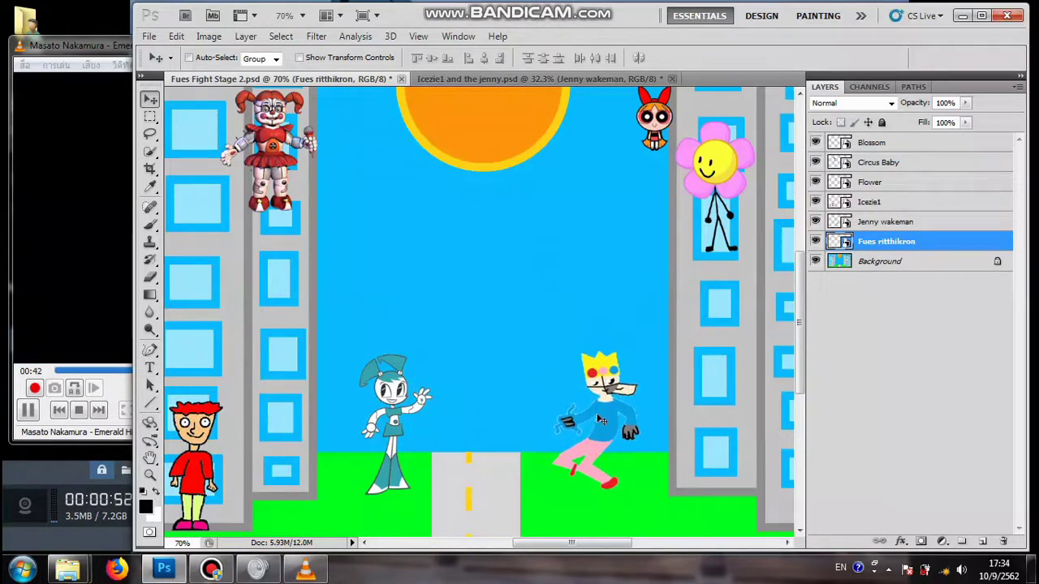
pyautogui.click(897, 222)
pyautogui.press('Left')
pyautogui.press('Left')
pyautogui.press('Left')
pyautogui.press('Left')
pyautogui.press('Left')
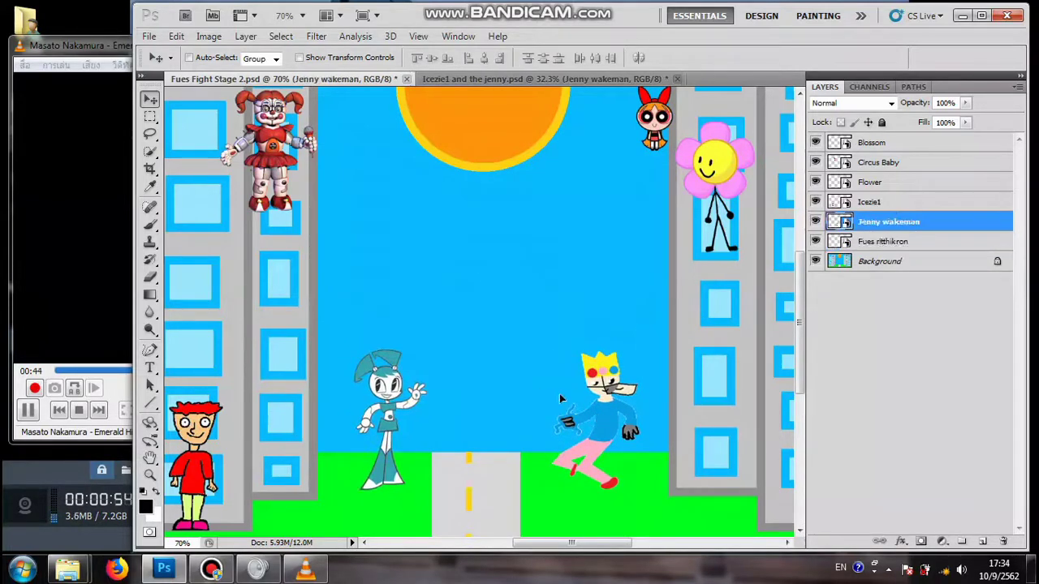
pyautogui.press('Up')
pyautogui.press('Up')
pyautogui.press('Up')
pyautogui.press('Up')
pyautogui.press('Up')
pyautogui.press('Up')
pyautogui.press('Up')
pyautogui.press('Up')
pyautogui.press('Right')
pyautogui.press('Right')
pyautogui.press('Right')
pyautogui.press('Right')
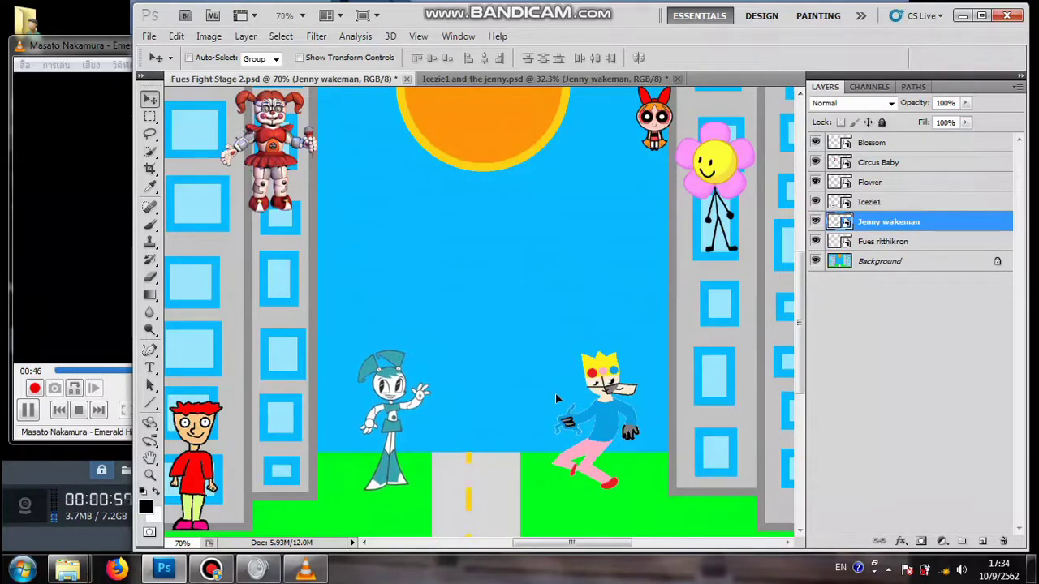
# - Move Flower down the right building to stand beside Fues, and bring Blossom into the sky above Fues
pyautogui.click(916, 161)
pyautogui.click(913, 143)
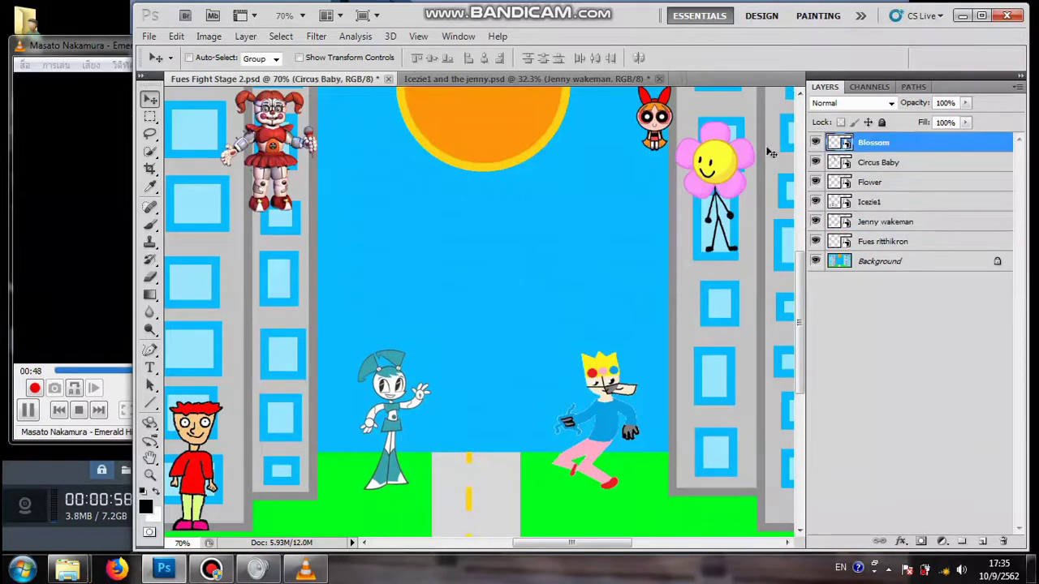
pyautogui.click(915, 182)
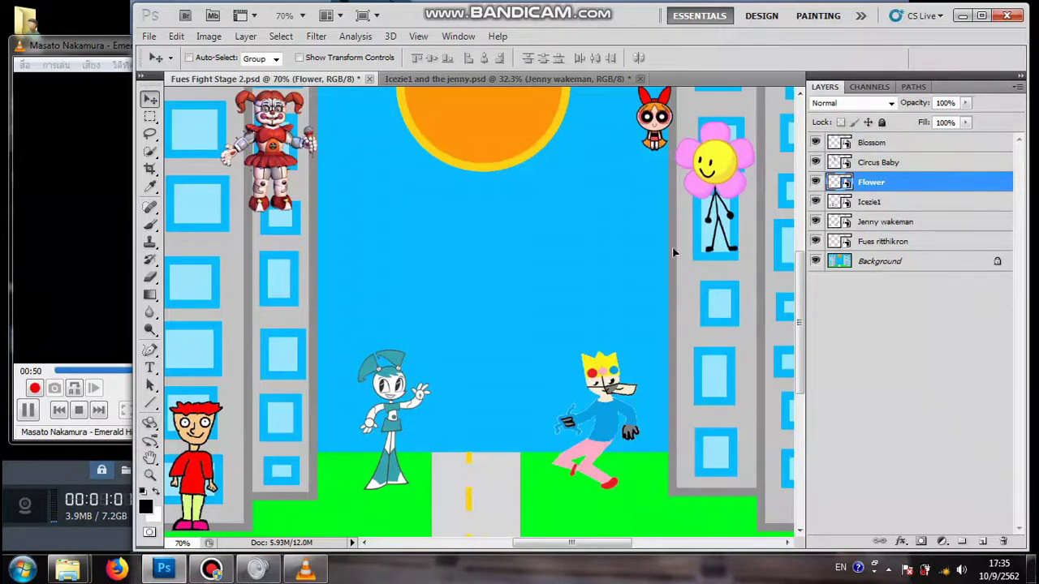
pyautogui.moveTo(740, 174); pyautogui.dragTo(687, 430)
pyautogui.click(895, 144)
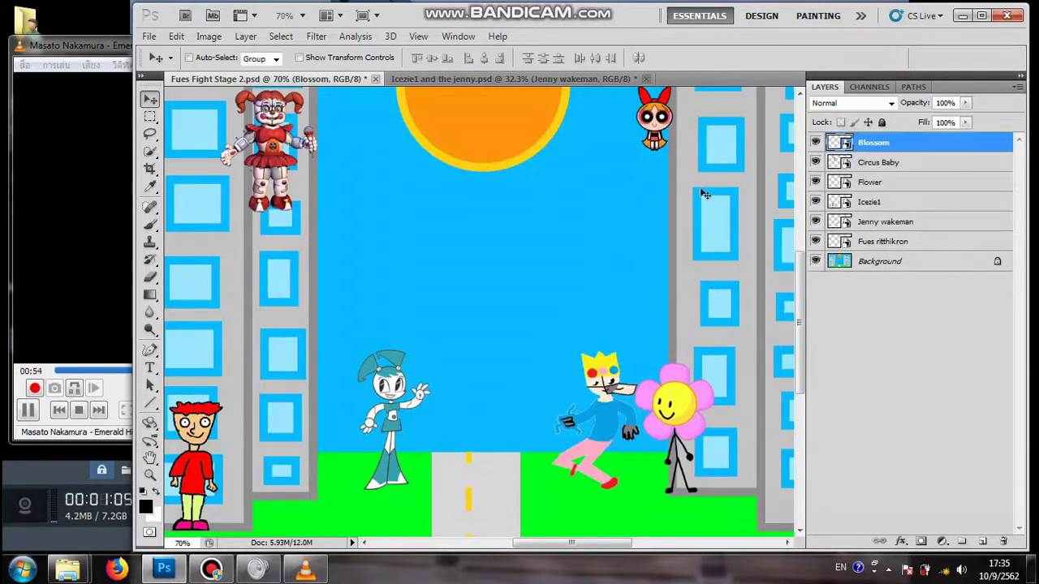
pyautogui.moveTo(703, 193); pyautogui.dragTo(637, 340)
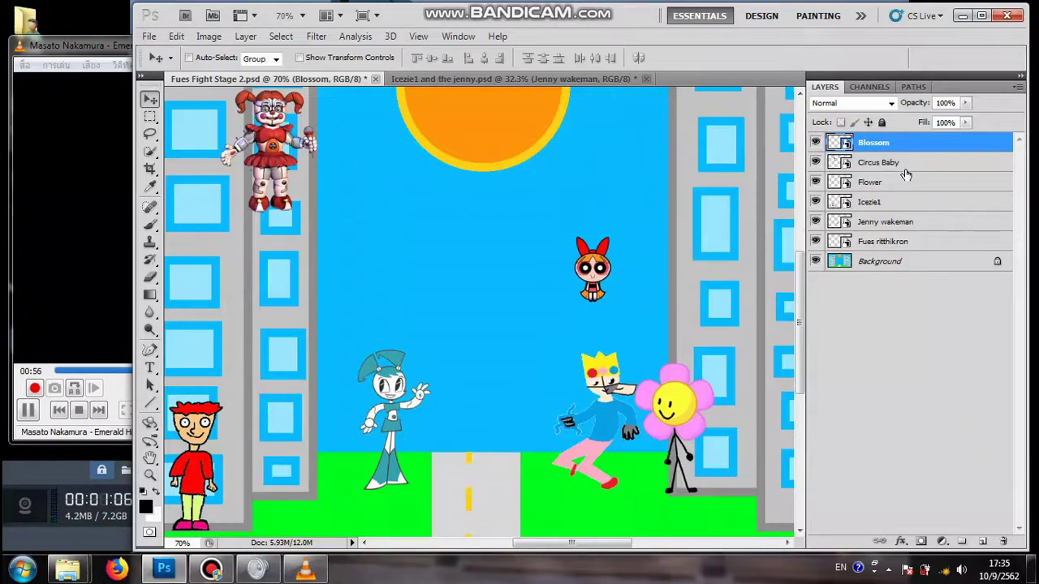
# - Move Circus Baby from the left building into the sky beside Blossom, and shift Fues slightly right and up
pyautogui.click(878, 163)
pyautogui.moveTo(272, 158); pyautogui.dragTo(527, 324)
pyautogui.click(878, 243)
pyautogui.moveTo(716, 371); pyautogui.dragTo(694, 382)
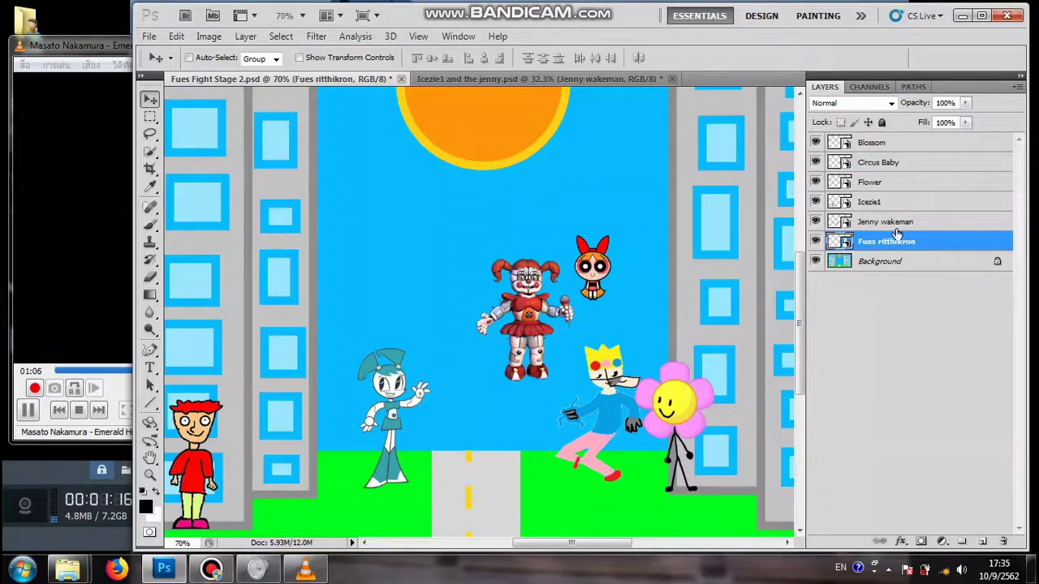
# - Move Circus Baby back onto the left building and Blossom back up beside the right building
pyautogui.click(886, 180)
pyautogui.click(881, 162)
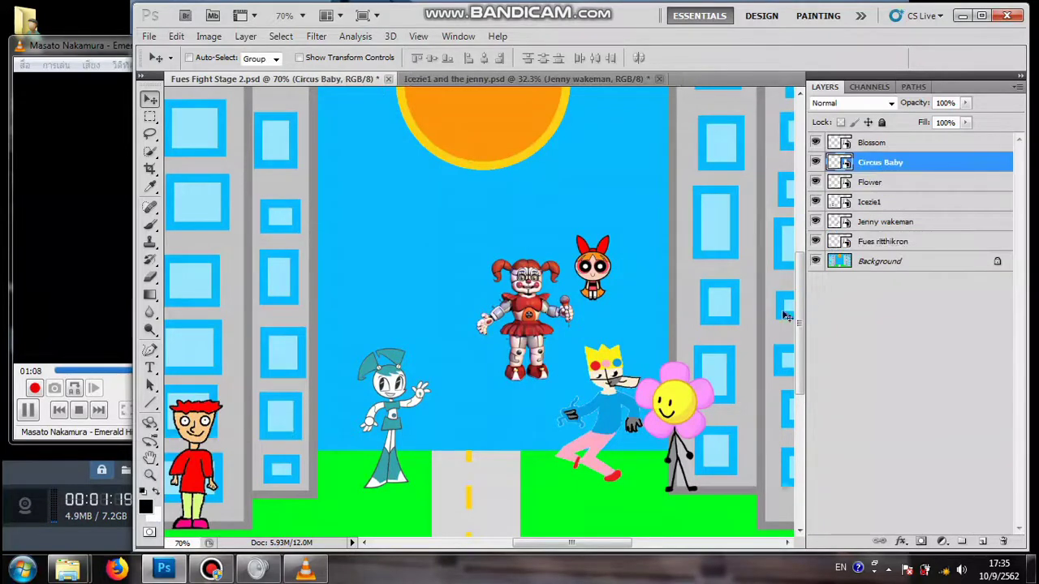
pyautogui.moveTo(664, 412); pyautogui.dragTo(397, 268)
pyautogui.click(872, 143)
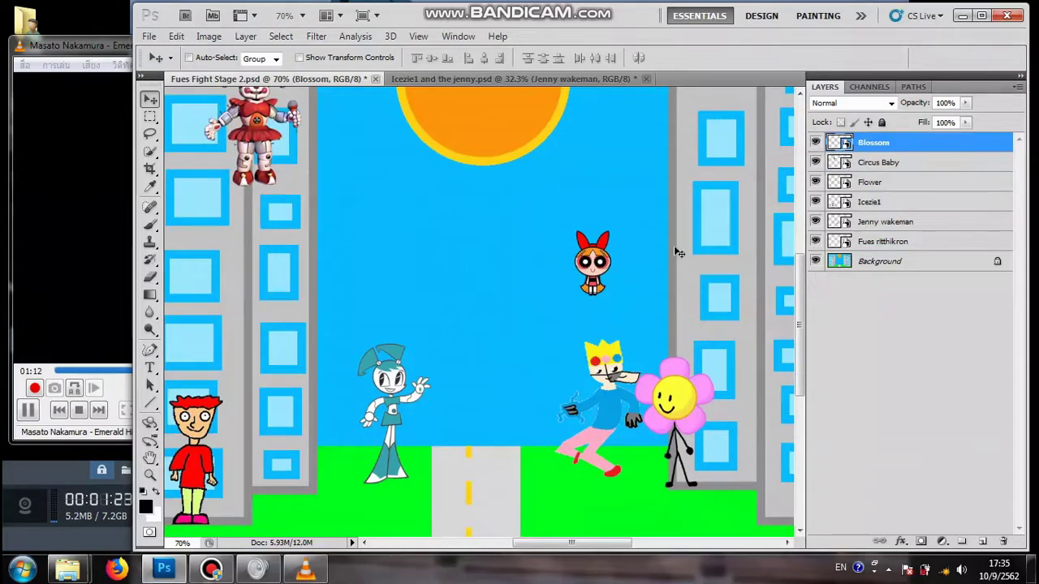
pyautogui.moveTo(750, 172); pyautogui.dragTo(730, 116)
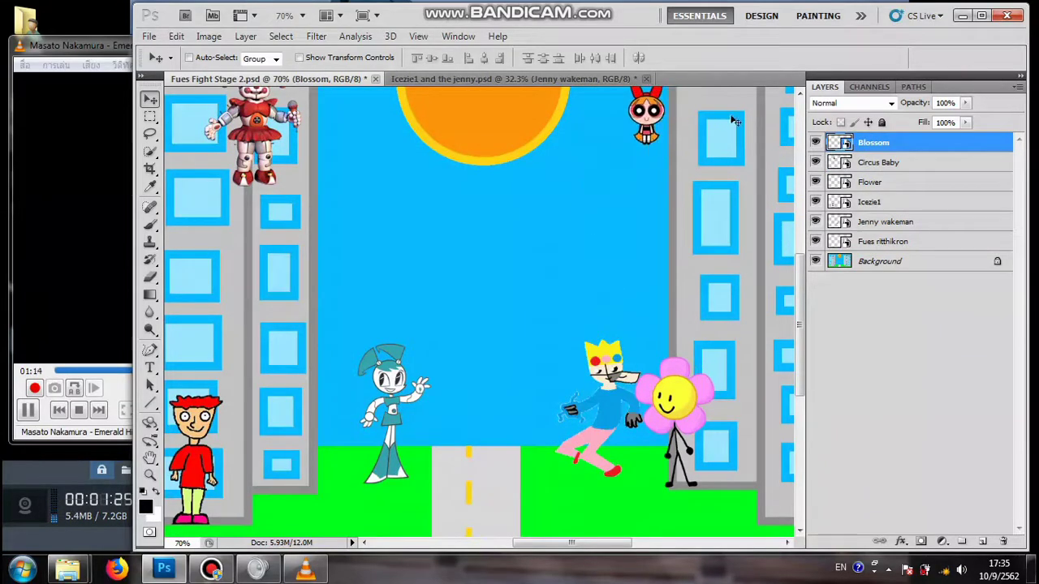
# - Move Flower from beside Fues back up onto the right building, below Blossom
pyautogui.click(888, 187)
pyautogui.moveTo(654, 398); pyautogui.dragTo(619, 365)
pyautogui.moveTo(662, 228); pyautogui.dragTo(717, 213)
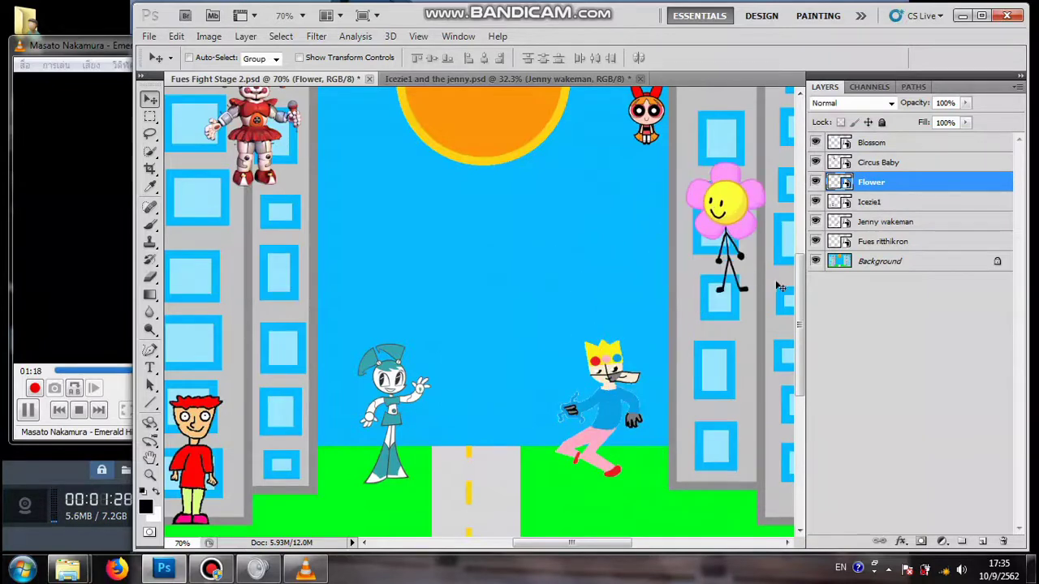
# - Shift Fues slightly left and up, and nudge Jenny wakeman slightly left
pyautogui.moveTo(803, 299); pyautogui.dragTo(810, 275)
pyautogui.click(889, 228)
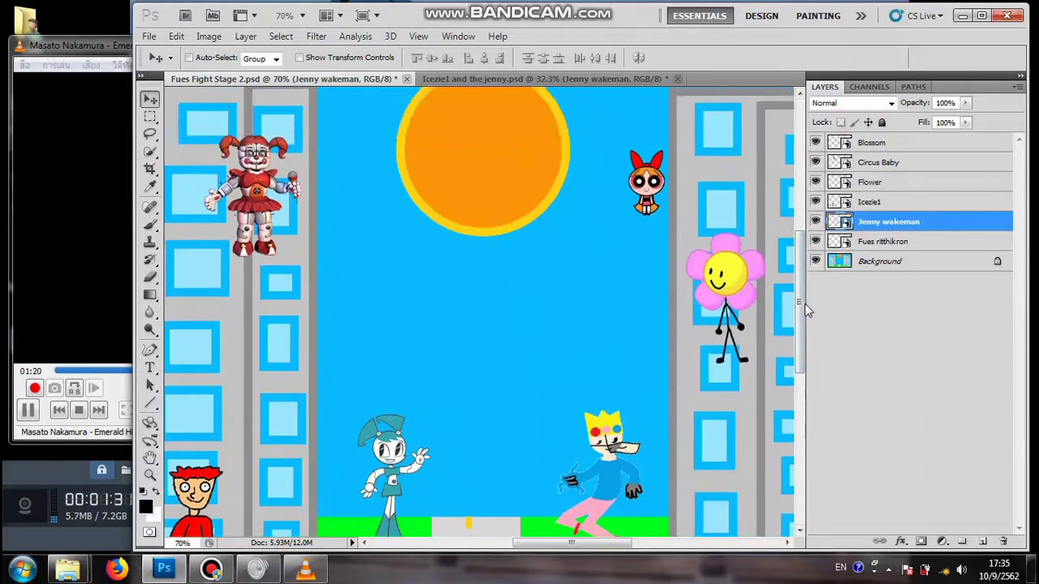
pyautogui.click(889, 246)
pyautogui.moveTo(802, 323); pyautogui.dragTo(801, 357)
pyautogui.moveTo(669, 412)
pyautogui.mouseDown()
pyautogui.moveTo(650, 398)
pyautogui.moveTo(617, 407)
pyautogui.moveTo(648, 419)
pyautogui.moveTo(660, 395)
pyautogui.mouseUp()
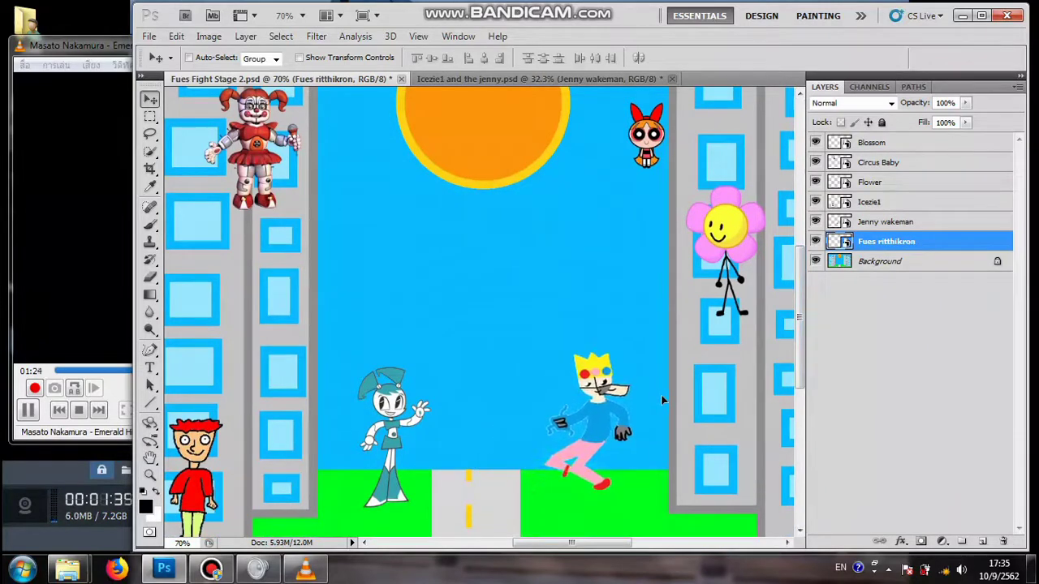
pyautogui.click(913, 229)
pyautogui.moveTo(406, 430)
pyautogui.mouseDown()
pyautogui.moveTo(605, 438)
pyautogui.moveTo(594, 480)
pyautogui.moveTo(597, 459)
pyautogui.moveTo(552, 445)
pyautogui.moveTo(380, 445)
pyautogui.moveTo(395, 446)
pyautogui.moveTo(399, 433)
pyautogui.mouseUp()
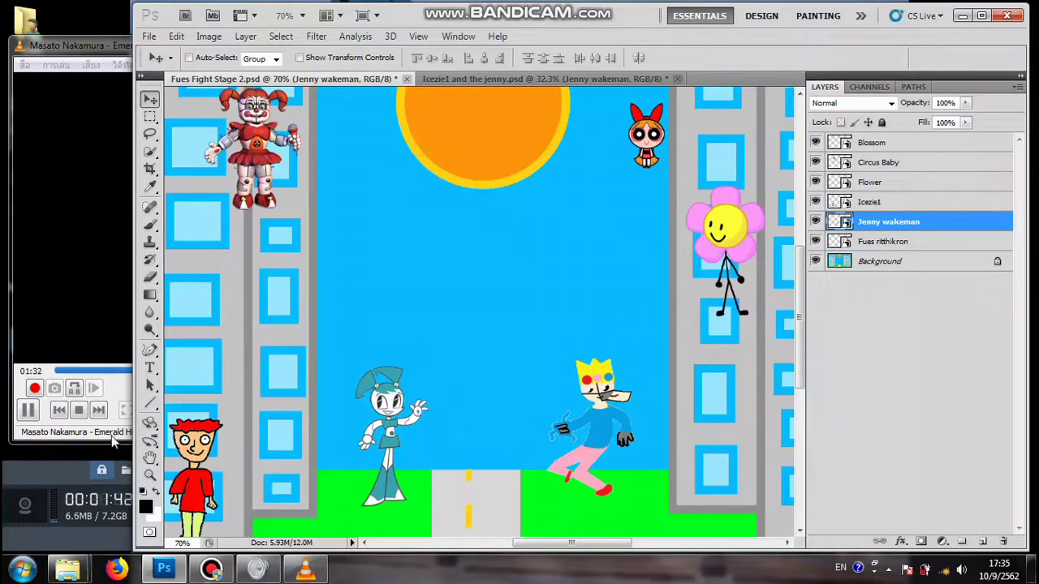
# - Pause the VLC track and shift Icezie1 slightly right and up at the base of the left building
pyautogui.click(29, 409)
pyautogui.click(739, 258)
pyautogui.click(888, 200)
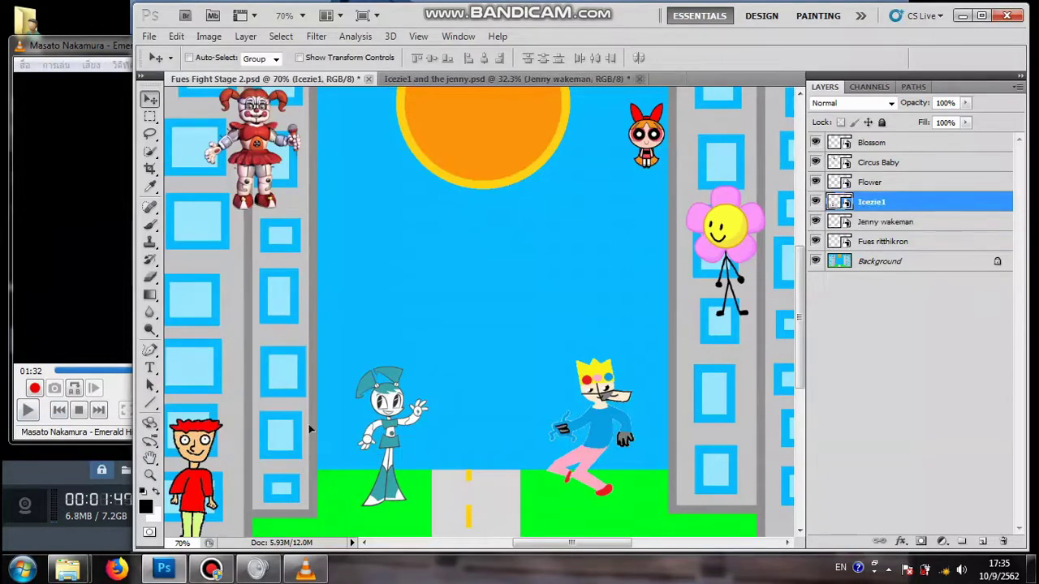
pyautogui.moveTo(309, 430); pyautogui.dragTo(327, 442)
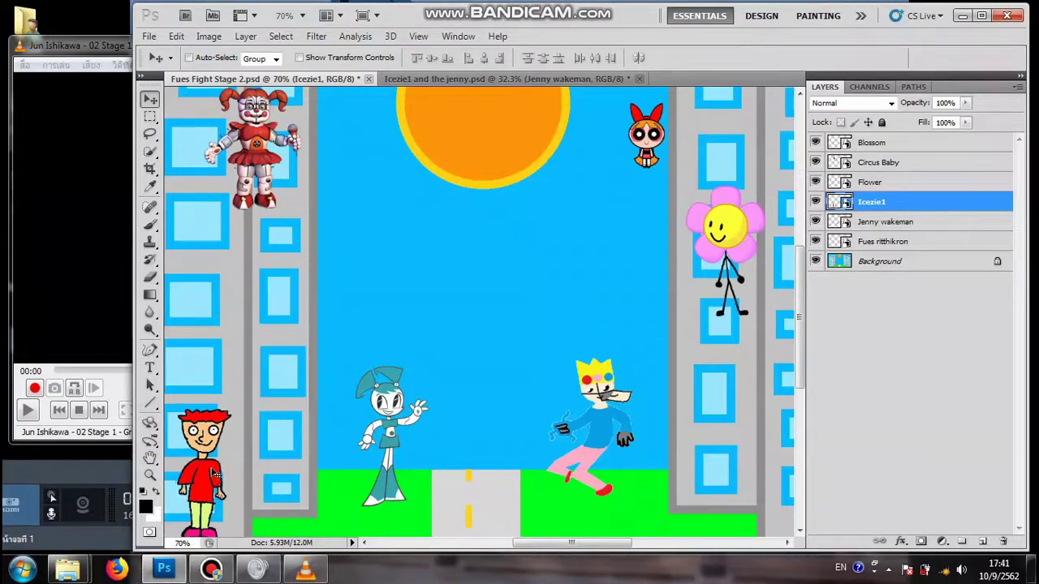
pyautogui.moveTo(215, 473); pyautogui.dragTo(208, 469)
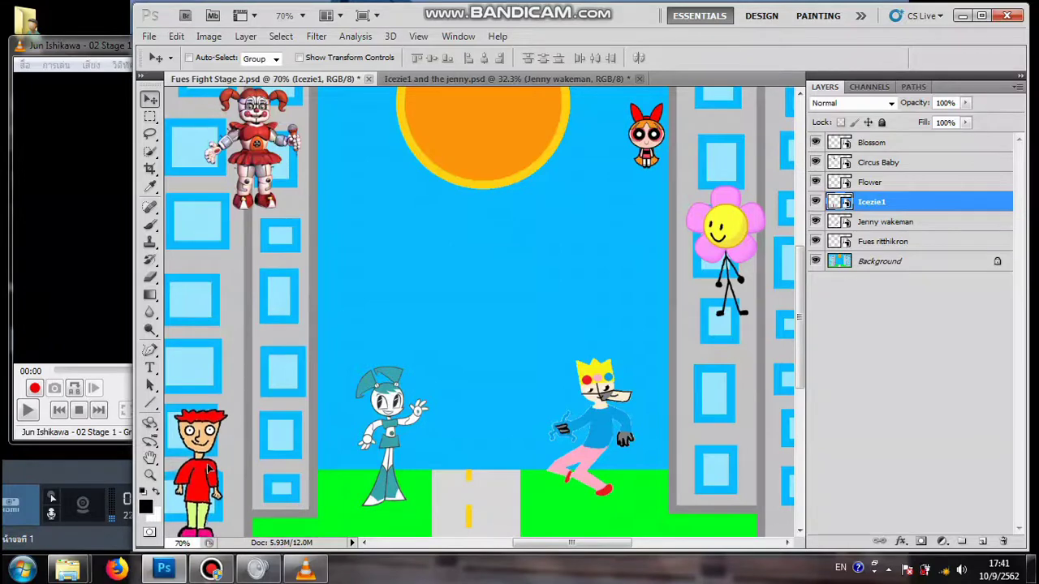
# - Play the 02 Stage 1 track in VLC and shift Fues slightly right and down in the city image
pyautogui.click(26, 411)
pyautogui.click(226, 490)
pyautogui.click(897, 243)
pyautogui.moveTo(650, 417)
pyautogui.mouseDown()
pyautogui.moveTo(656, 404)
pyautogui.moveTo(649, 414)
pyautogui.mouseUp()
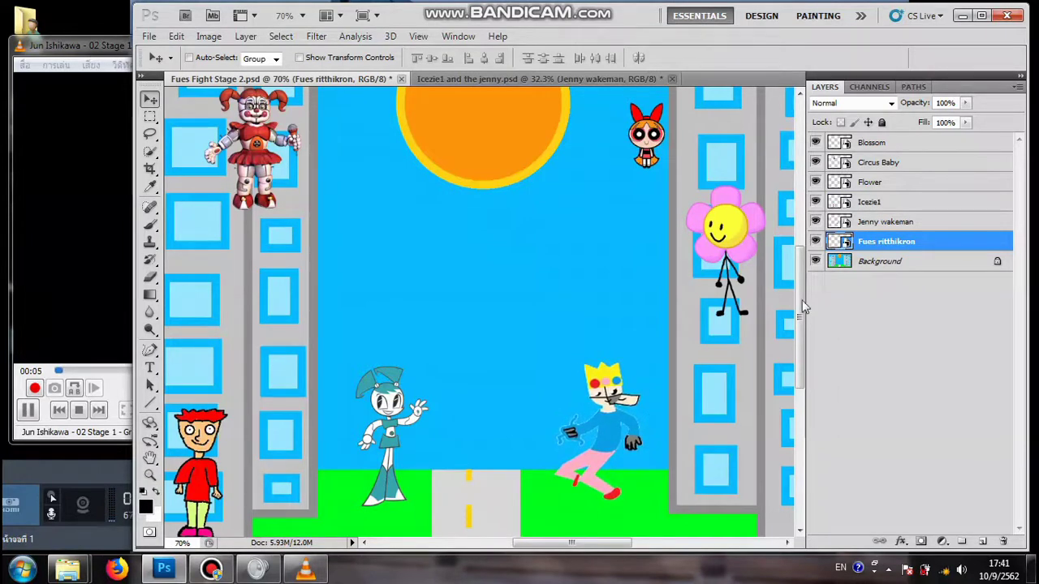
# - Move Fues left towards the road, and shift Jenny wakeman slightly right and up
pyautogui.moveTo(624, 479)
pyautogui.mouseDown()
pyautogui.moveTo(378, 445)
pyautogui.moveTo(462, 471)
pyautogui.moveTo(621, 479)
pyautogui.moveTo(603, 479)
pyautogui.mouseUp()
pyautogui.click(892, 230)
pyautogui.moveTo(456, 422)
pyautogui.mouseDown()
pyautogui.moveTo(447, 369)
pyautogui.moveTo(516, 318)
pyautogui.moveTo(629, 357)
pyautogui.moveTo(495, 330)
pyautogui.moveTo(454, 414)
pyautogui.moveTo(462, 409)
pyautogui.mouseUp()
# - Move Fues back right and slightly up, and shift Jenny wakeman a little to the left
pyautogui.click(867, 242)
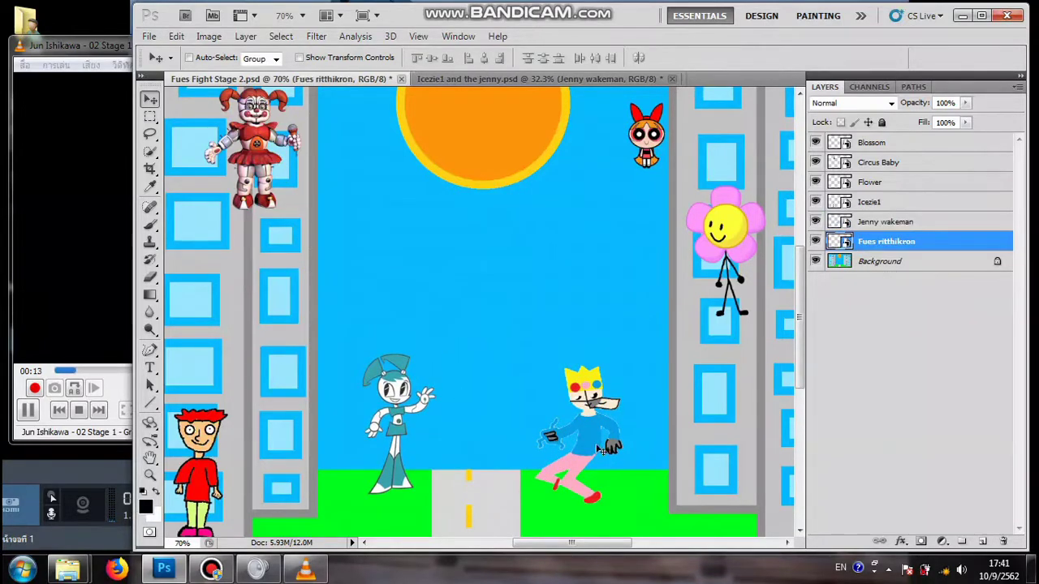
pyautogui.moveTo(683, 401); pyautogui.dragTo(547, 339)
pyautogui.moveTo(456, 387); pyautogui.dragTo(619, 436)
pyautogui.click(877, 231)
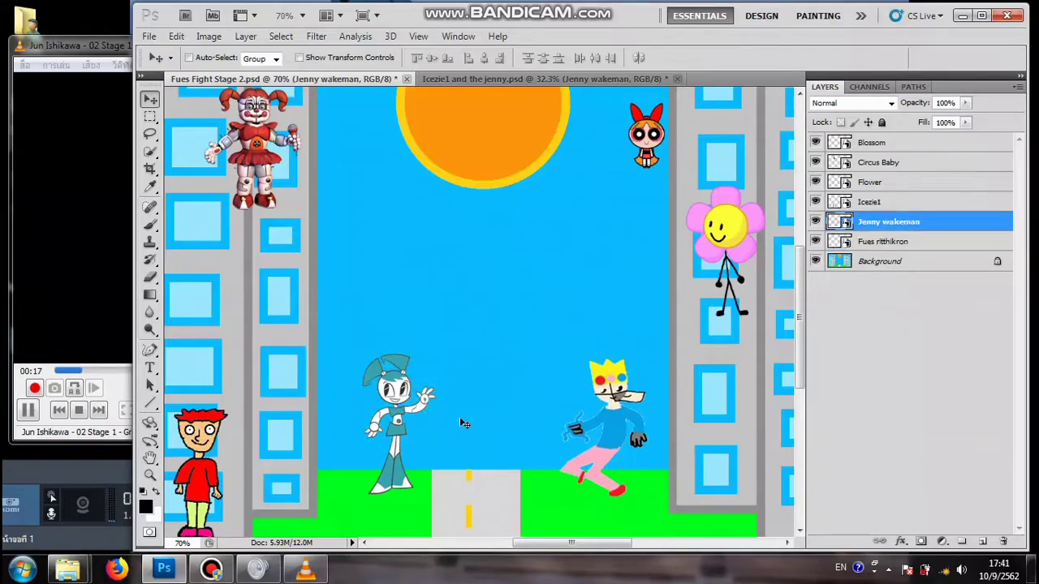
pyautogui.moveTo(463, 422); pyautogui.dragTo(506, 468)
pyautogui.moveTo(374, 502); pyautogui.dragTo(463, 406)
# - Move Fues right and down to the foot of the right building, and shift Jenny wakeman slightly left
pyautogui.click(899, 248)
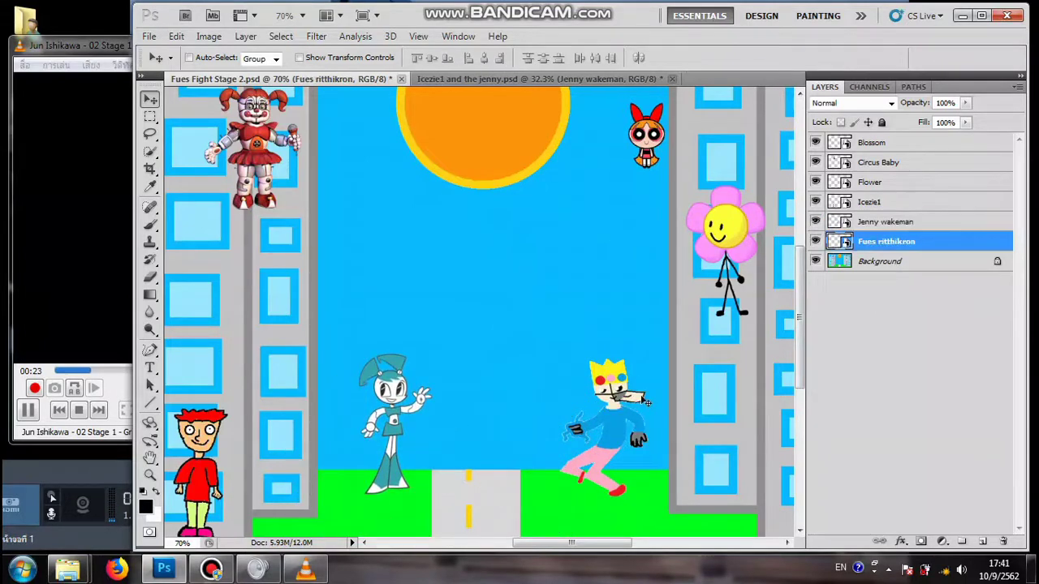
pyautogui.moveTo(610, 408); pyautogui.dragTo(522, 369)
pyautogui.moveTo(538, 339); pyautogui.dragTo(626, 440)
pyautogui.click(873, 226)
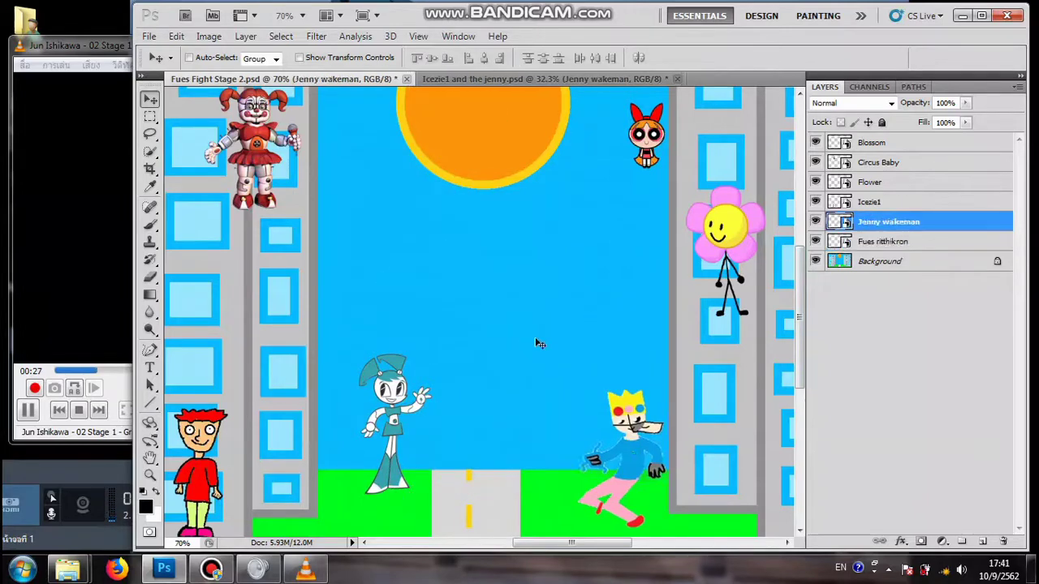
pyautogui.moveTo(538, 343); pyautogui.dragTo(501, 460)
# - Move Fues up from the grass beside the right building and slightly to the left
pyautogui.click(888, 243)
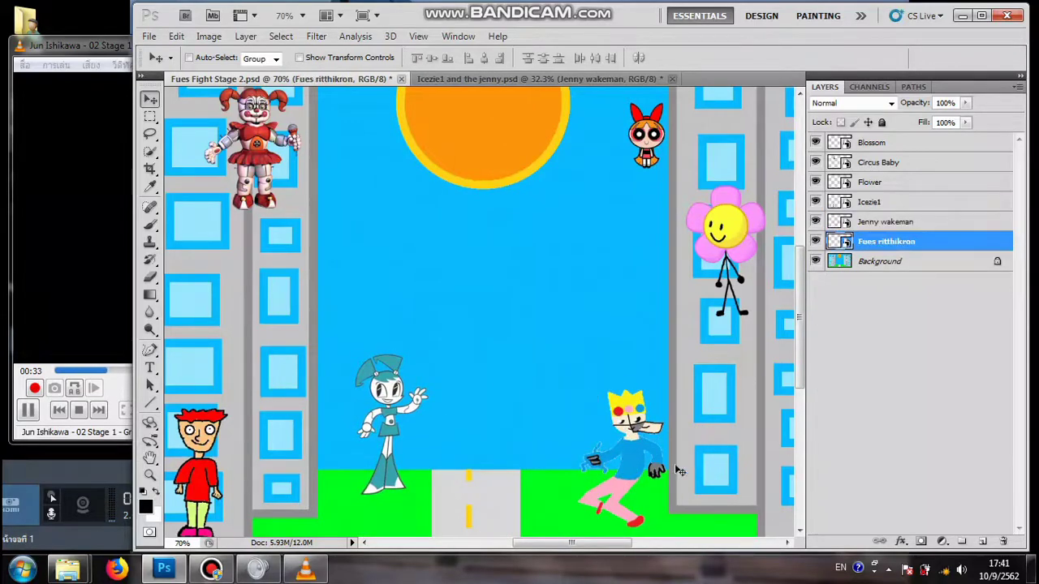
pyautogui.moveTo(647, 460); pyautogui.dragTo(654, 398)
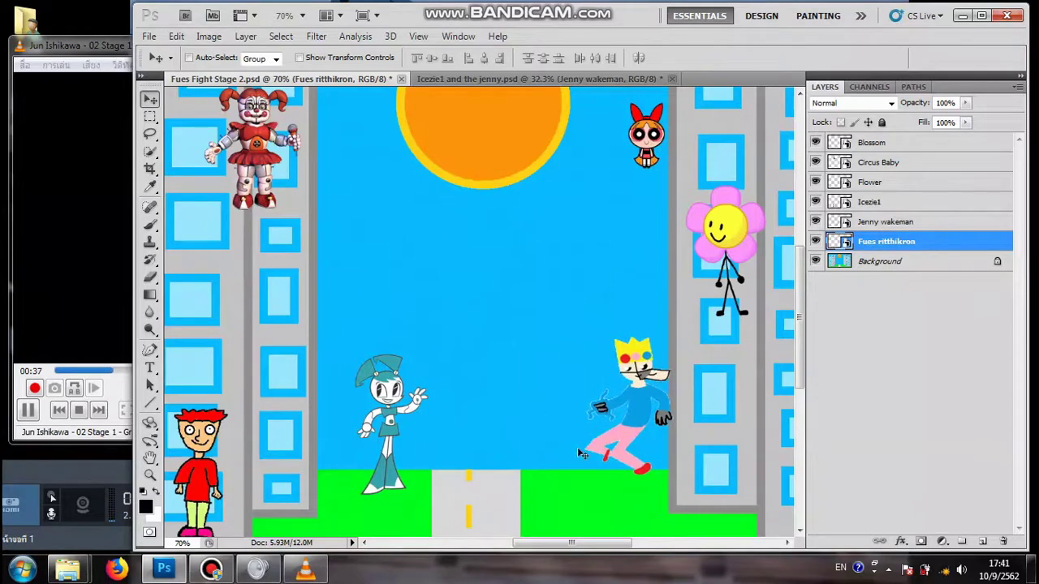
pyautogui.moveTo(666, 452); pyautogui.dragTo(649, 466)
# - Bring Icezie1 onto the road between the fighters and back to the left building, and shift Fues slightly right and up
pyautogui.click(907, 203)
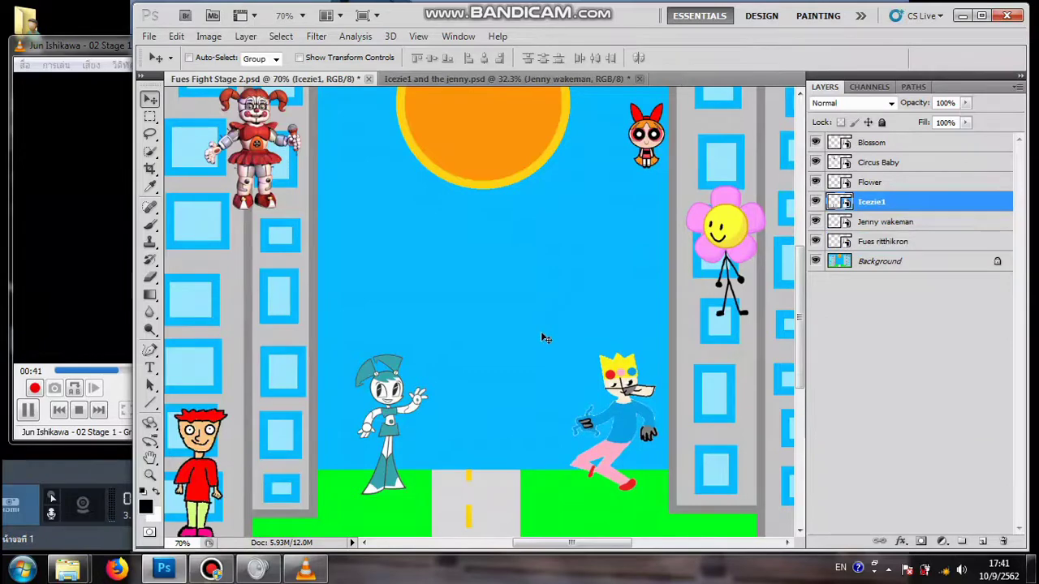
pyautogui.moveTo(456, 390); pyautogui.dragTo(686, 372)
pyautogui.moveTo(515, 376)
pyautogui.mouseDown()
pyautogui.moveTo(538, 366)
pyautogui.moveTo(545, 345)
pyautogui.moveTo(517, 329)
pyautogui.moveTo(522, 360)
pyautogui.mouseUp()
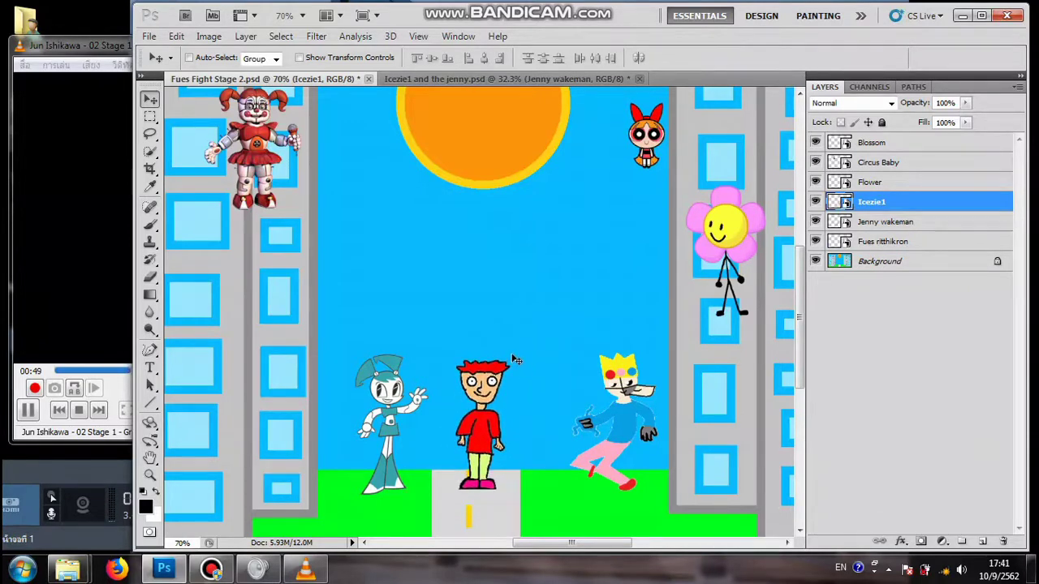
pyautogui.moveTo(491, 433); pyautogui.dragTo(218, 478)
pyautogui.keyDown('ctrl'); pyautogui.click(629, 422); pyautogui.keyUp('ctrl')
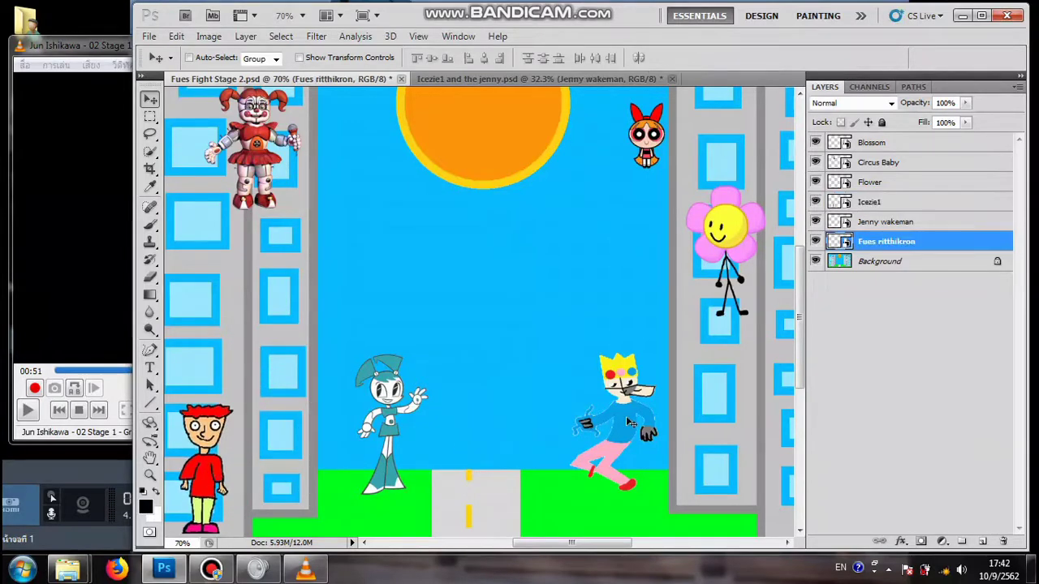
pyautogui.moveTo(632, 423); pyautogui.dragTo(638, 413)
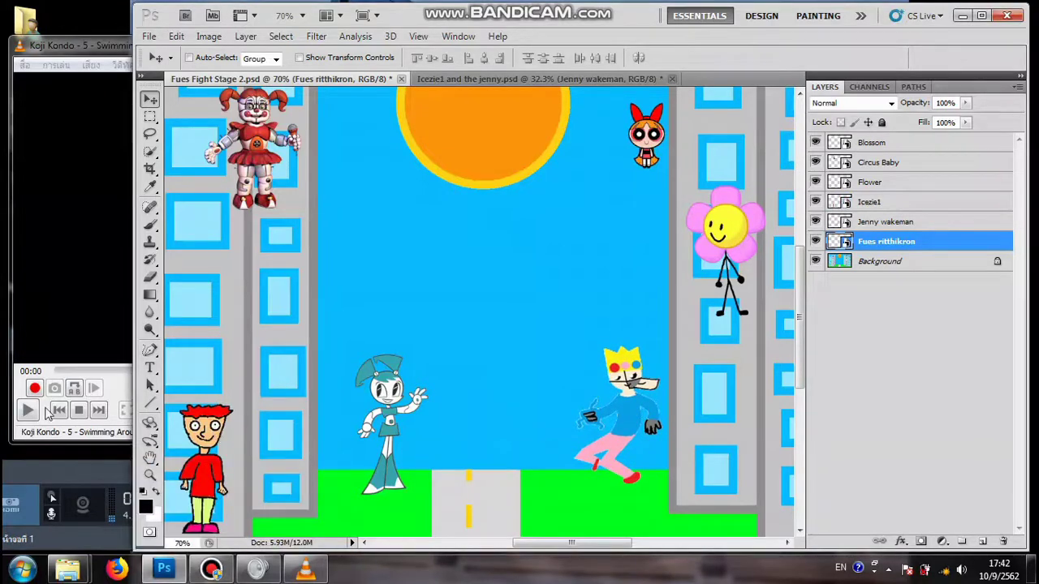
# - Play the Koji Kondo 5 - Swimming Around track in VLC and move Fues left and down onto the grass
pyautogui.click(29, 411)
pyautogui.click(406, 511)
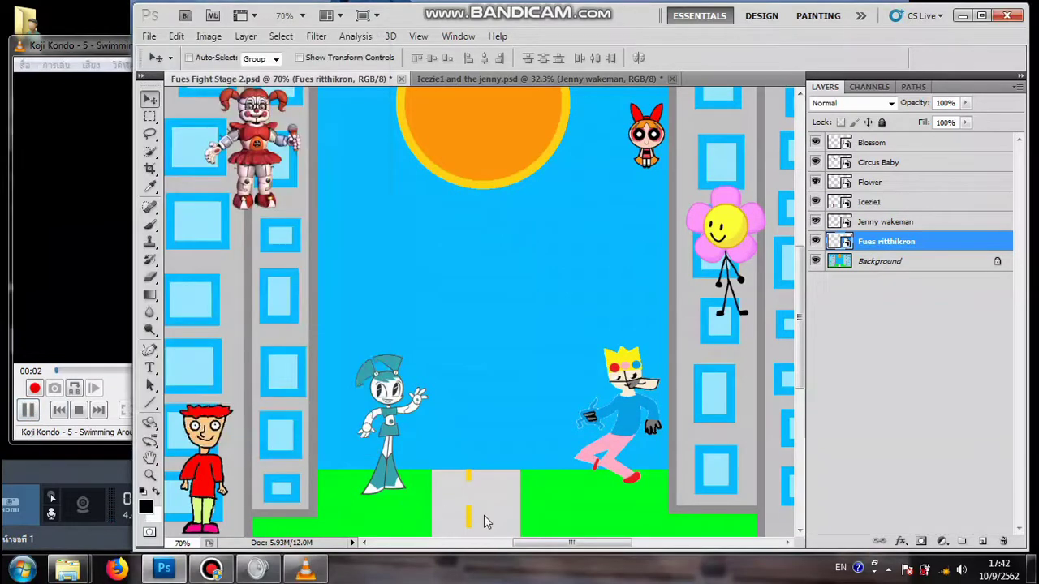
pyautogui.moveTo(635, 374); pyautogui.dragTo(587, 456)
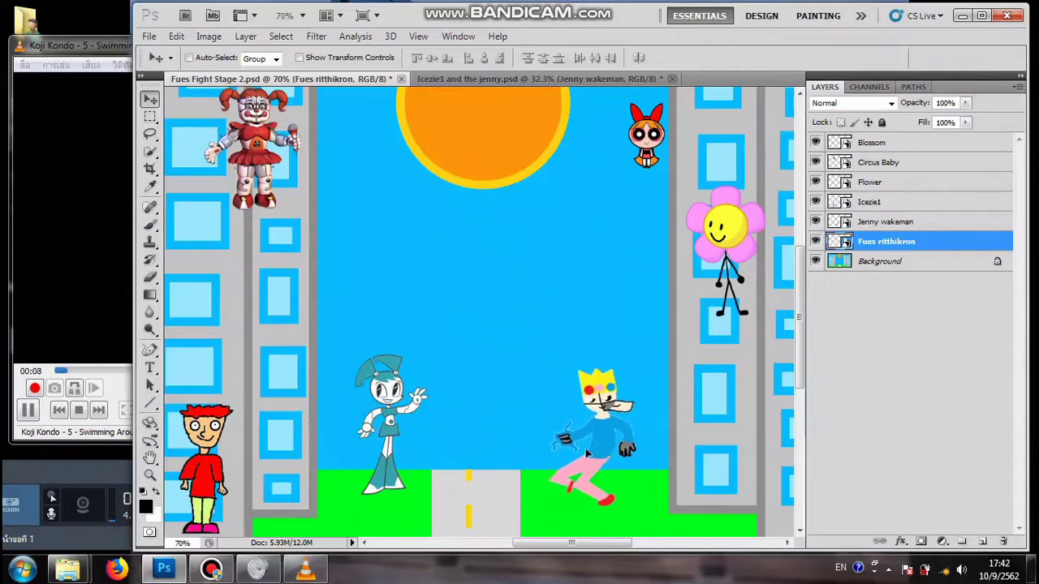
# - Shift Jenny wakeman slightly right and down, and move Fues slightly right and up
pyautogui.click(862, 225)
pyautogui.moveTo(487, 428)
pyautogui.mouseDown()
pyautogui.moveTo(502, 424)
pyautogui.moveTo(498, 436)
pyautogui.mouseUp()
pyautogui.click(957, 247)
pyautogui.moveTo(624, 396); pyautogui.dragTo(642, 392)
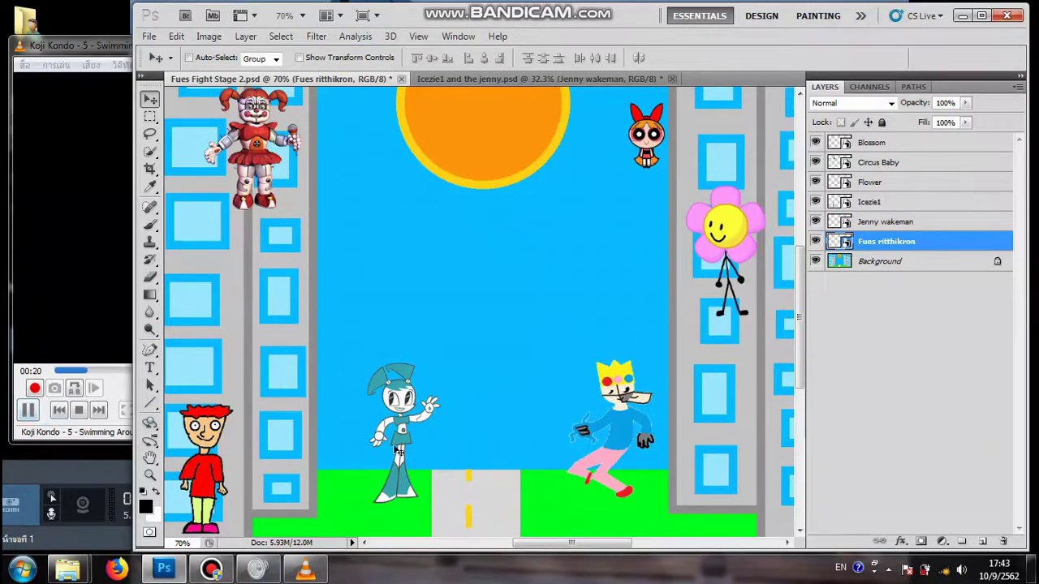
# - Move Icezie1 right to the inner edge of the left building, and move Fues left towards the road
pyautogui.keyDown('ctrl'); pyautogui.click(213, 461); pyautogui.keyUp('ctrl')
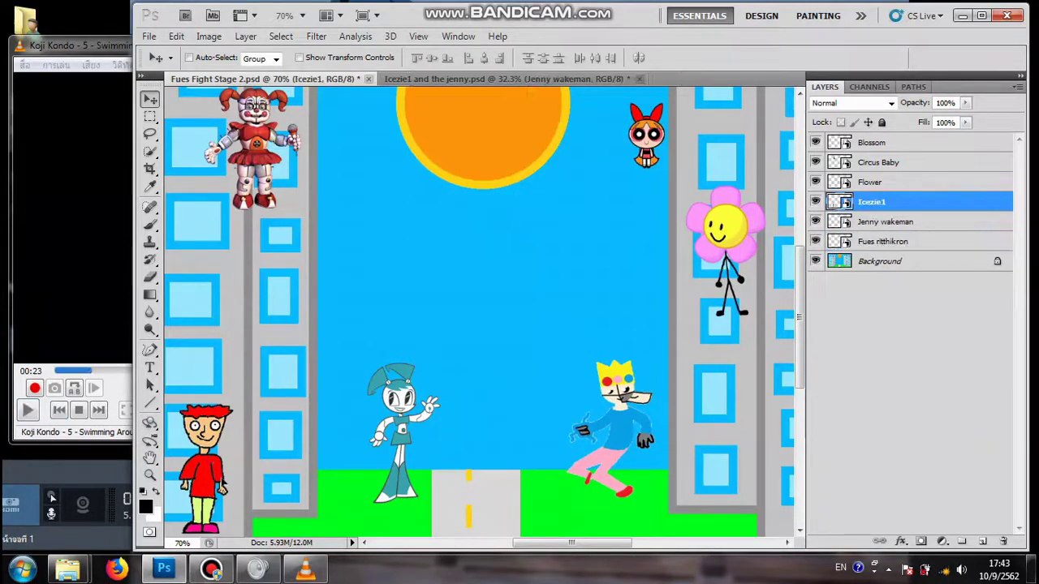
pyautogui.moveTo(213, 460); pyautogui.dragTo(293, 485)
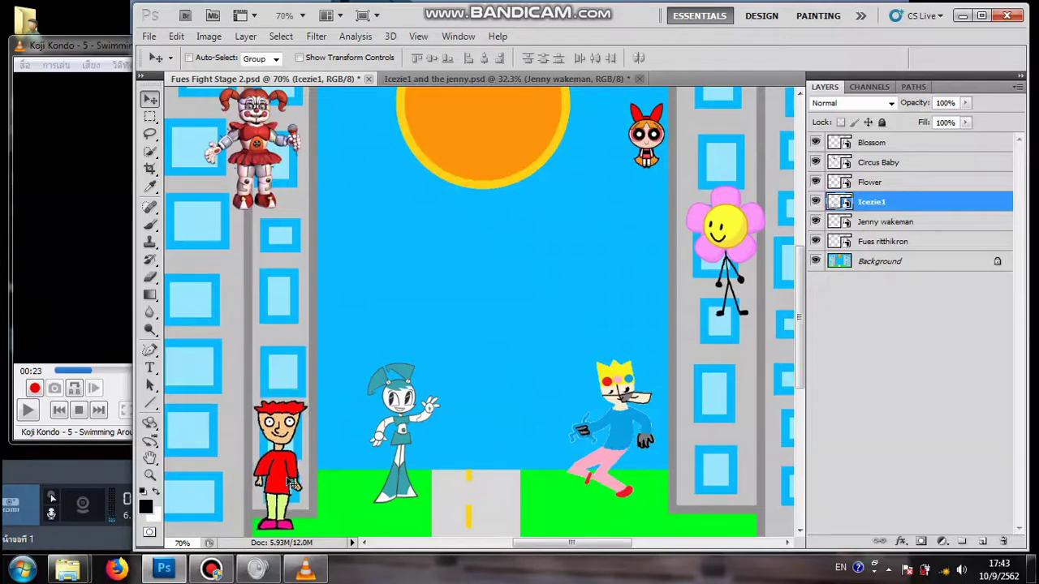
pyautogui.click(907, 243)
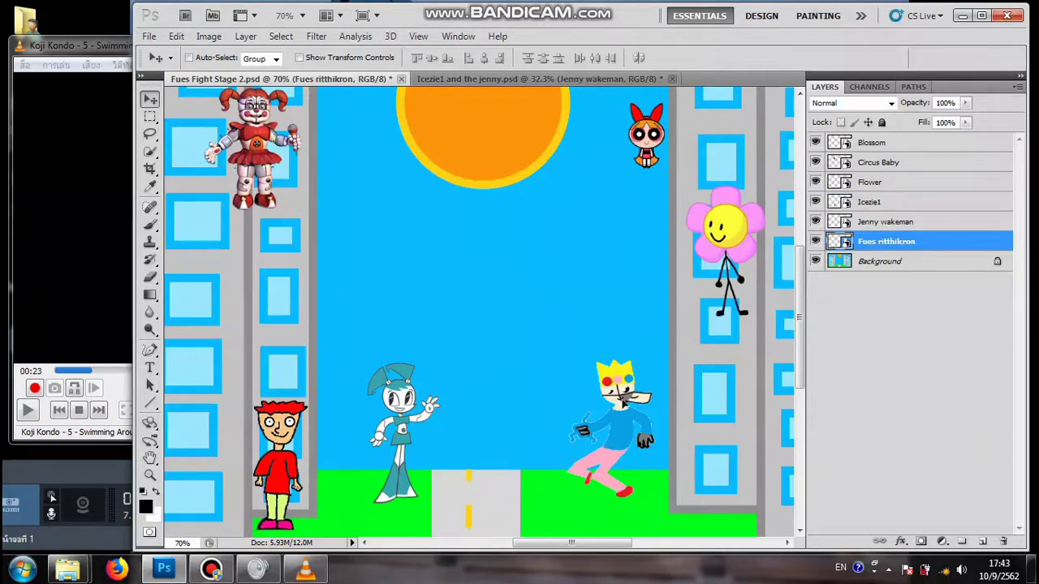
pyautogui.moveTo(625, 440); pyautogui.dragTo(594, 437)
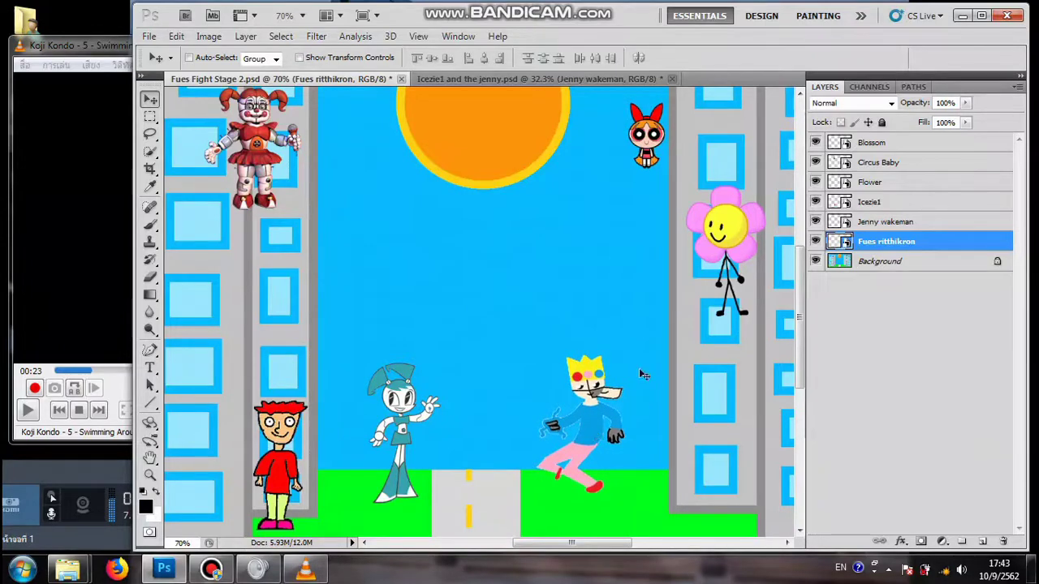
# - Shift Jenny wakeman slightly up and Fues slightly down
pyautogui.click(885, 221)
pyautogui.moveTo(518, 470); pyautogui.dragTo(514, 455)
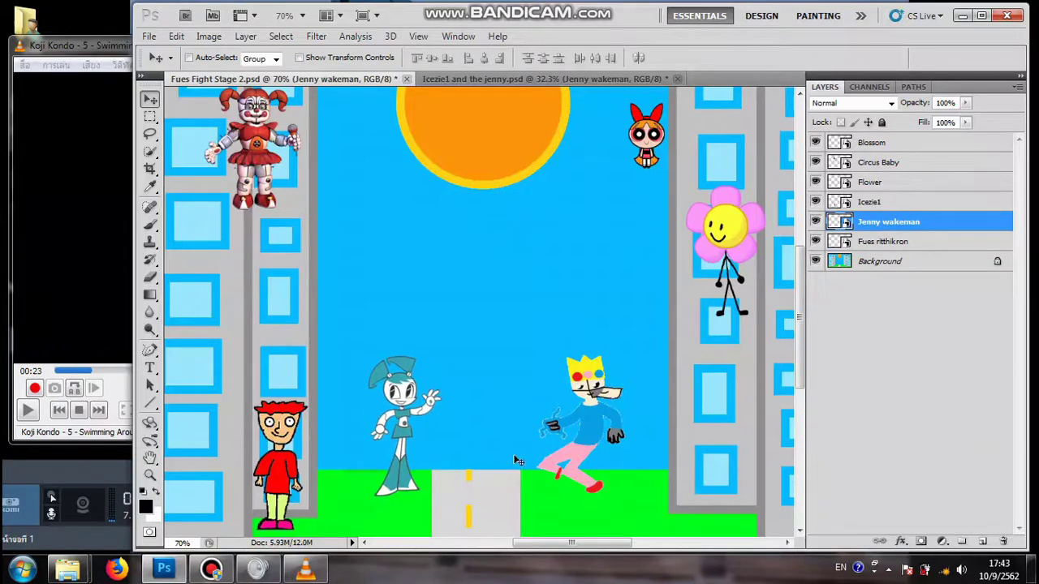
pyautogui.click(903, 243)
pyautogui.moveTo(640, 467)
pyautogui.mouseDown()
pyautogui.moveTo(623, 457)
pyautogui.moveTo(640, 464)
pyautogui.moveTo(652, 441)
pyautogui.moveTo(642, 476)
pyautogui.mouseUp()
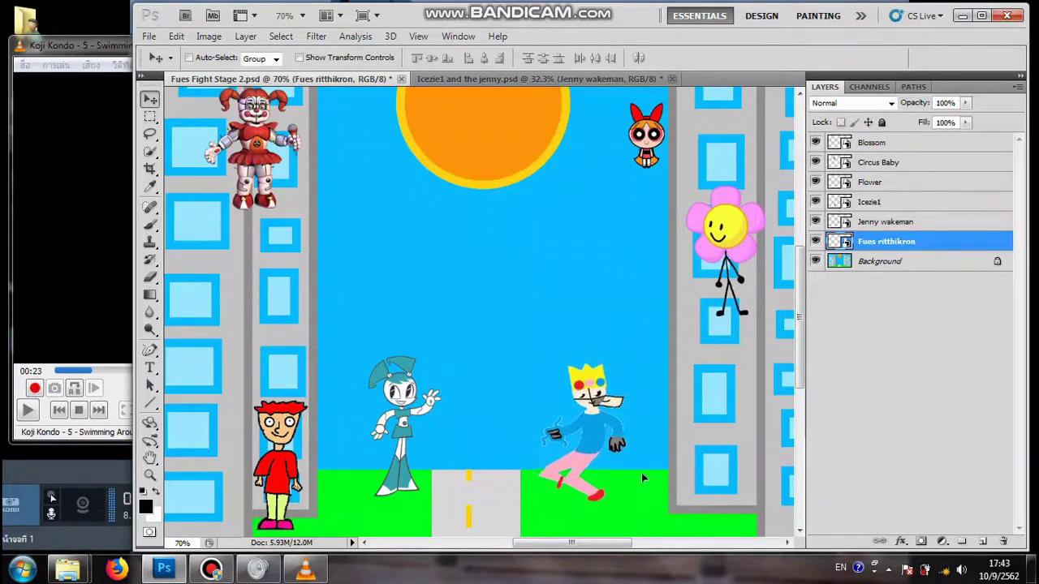
# - Shift Icezie1 slightly left at the foot of the left building, and nudge Fues slightly up
pyautogui.click(905, 201)
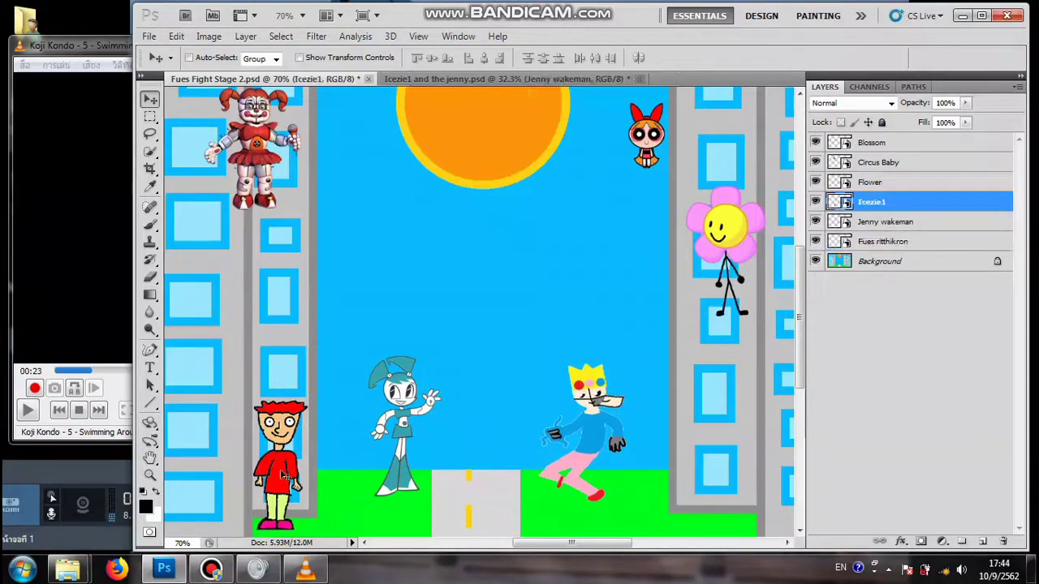
pyautogui.moveTo(284, 475); pyautogui.dragTo(272, 473)
pyautogui.click(905, 242)
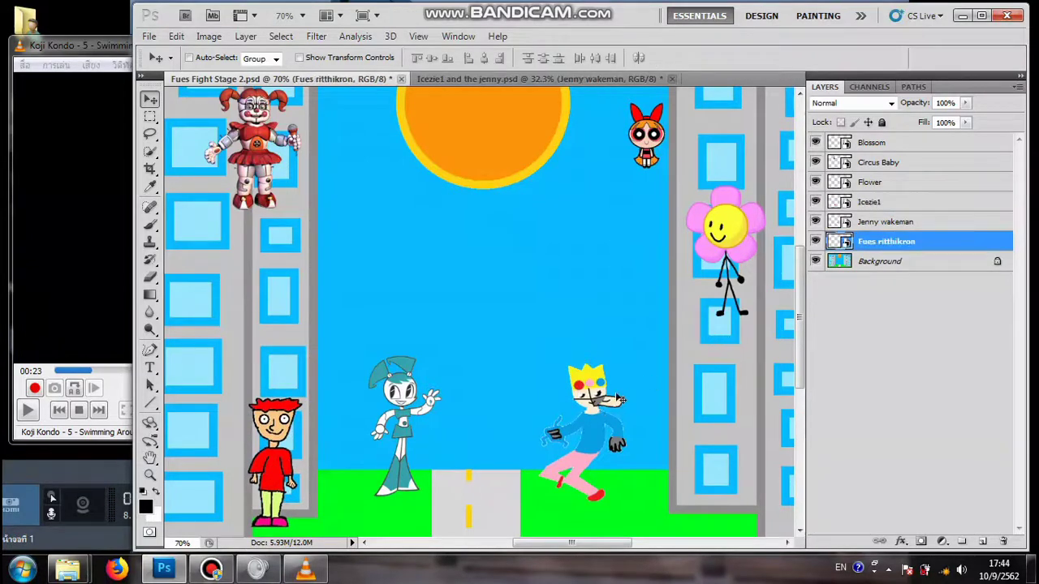
pyautogui.moveTo(580, 418)
pyautogui.mouseDown()
pyautogui.moveTo(598, 430)
pyautogui.moveTo(587, 431)
pyautogui.mouseUp()
# - Move Jenny wakeman right across the road until she stands directly in front of Fues
pyautogui.click(893, 202)
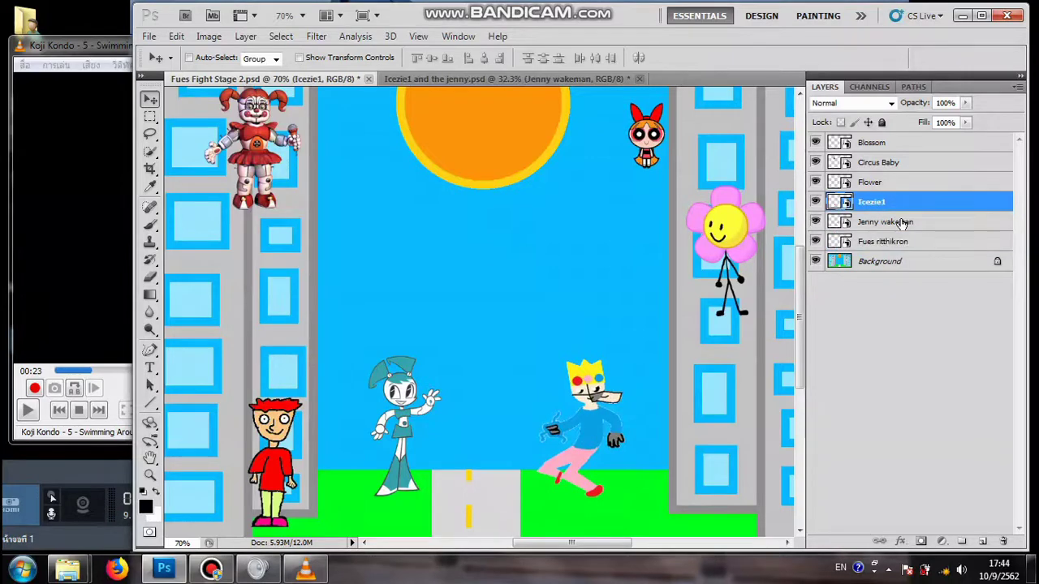
pyautogui.click(893, 222)
pyautogui.moveTo(484, 403); pyautogui.dragTo(596, 414)
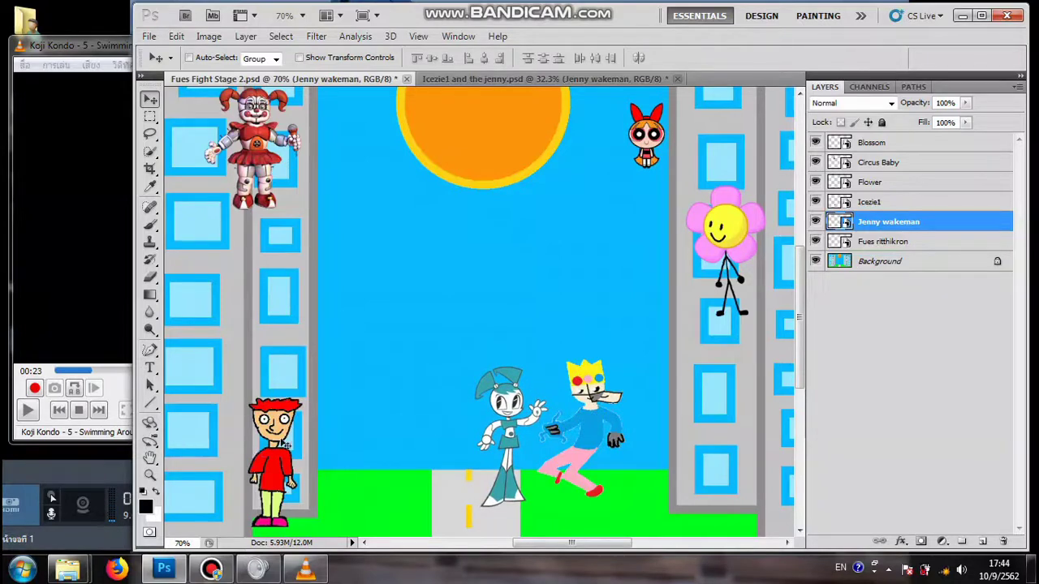
# - Bring Icezie1 onto the grass left of the road and back to the edge of the left building
pyautogui.keyDown('ctrl'); pyautogui.click(293, 475); pyautogui.keyUp('ctrl')
pyautogui.moveTo(276, 469); pyautogui.dragTo(377, 445)
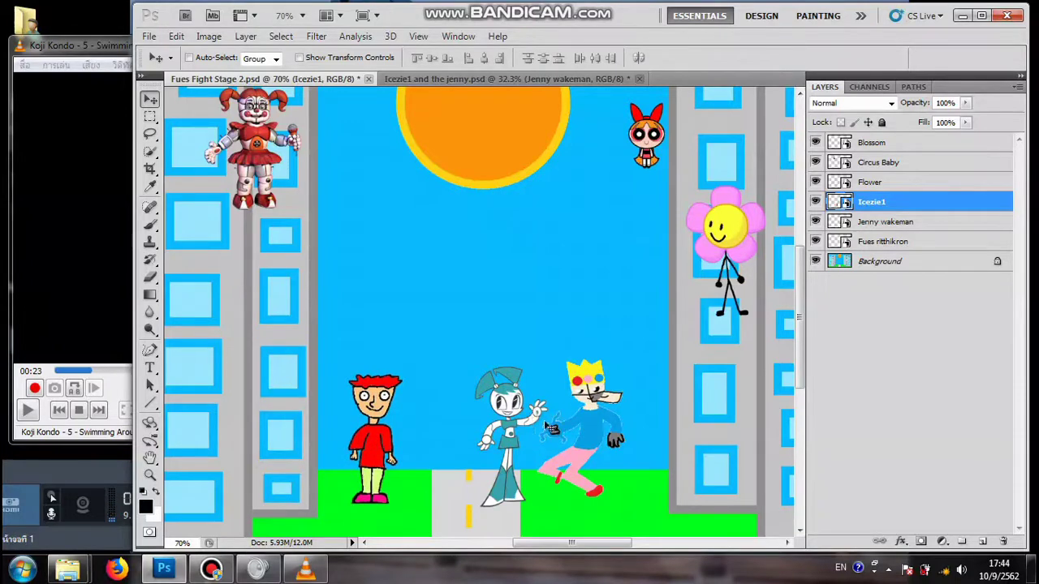
pyautogui.moveTo(388, 458); pyautogui.dragTo(298, 471)
# - Shift Fues slightly right and down, away from Jenny wakeman
pyautogui.hotkey('alt', '[')
pyautogui.hotkey('alt', '[')
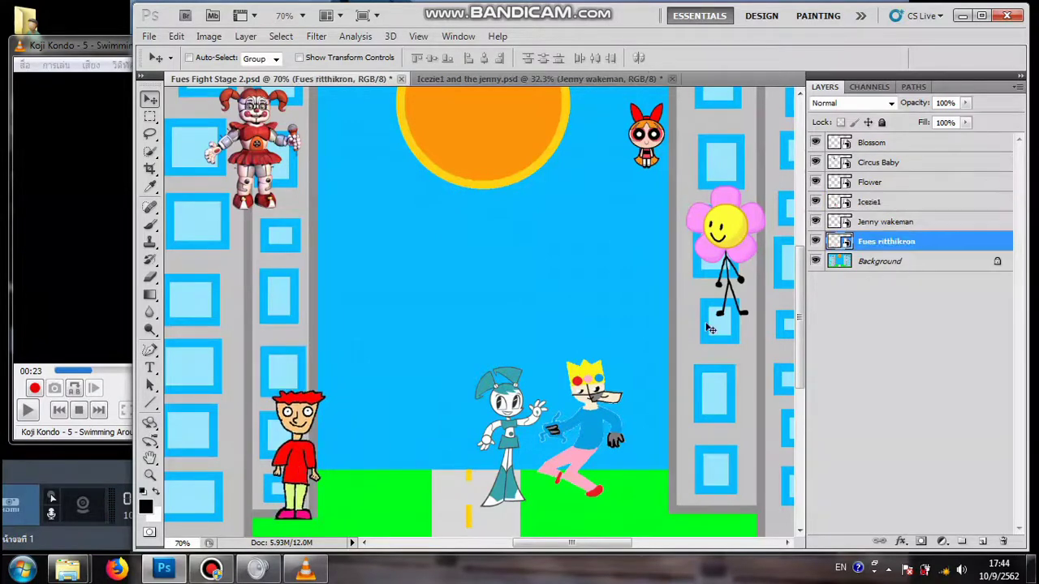
pyautogui.moveTo(594, 416); pyautogui.dragTo(595, 440)
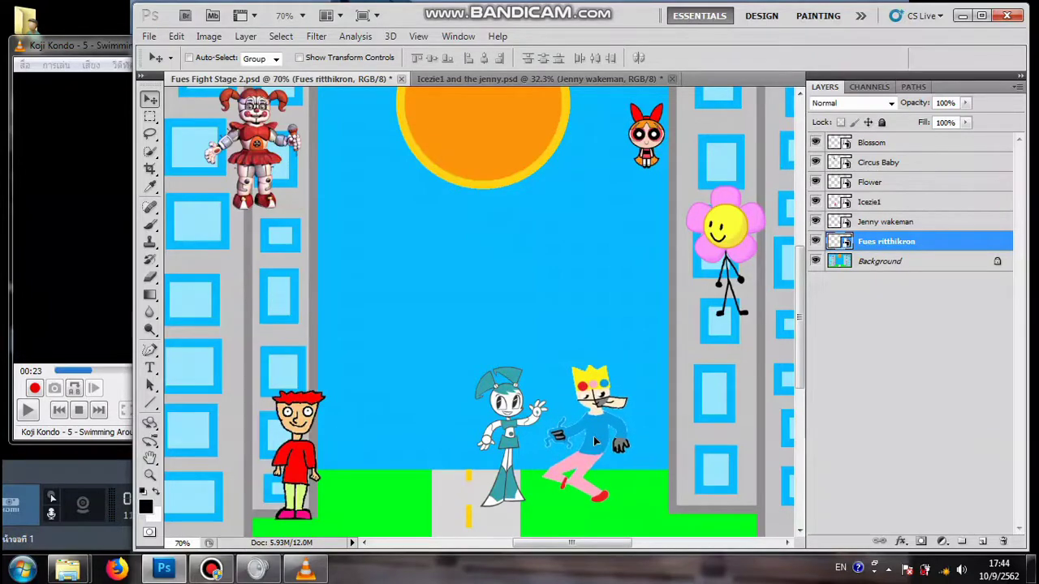